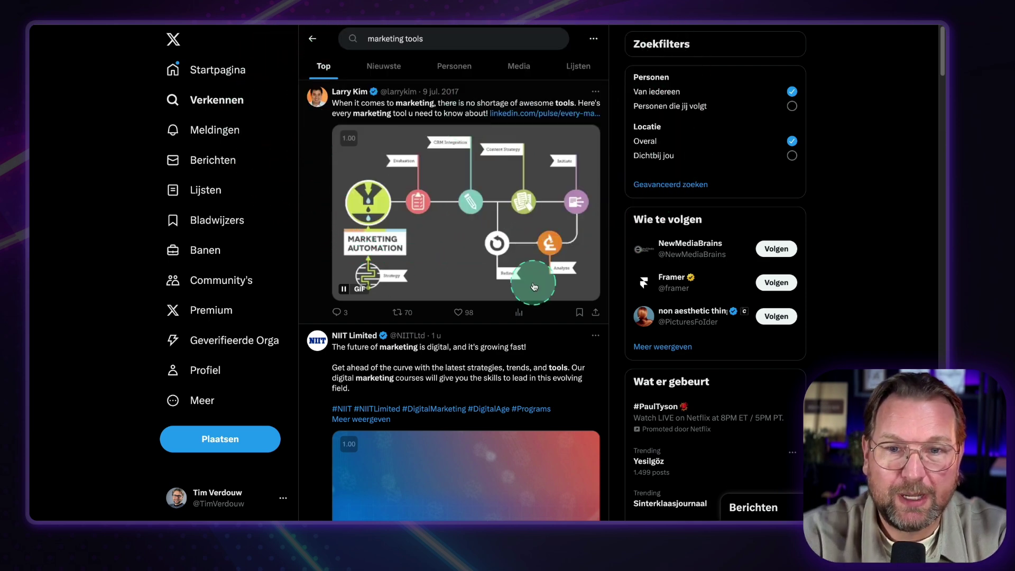
Open the marketing automation post and load it into Engagi's reply panel with the Thank mood.
{"action": "left_click", "coordinate": [312, 243]}
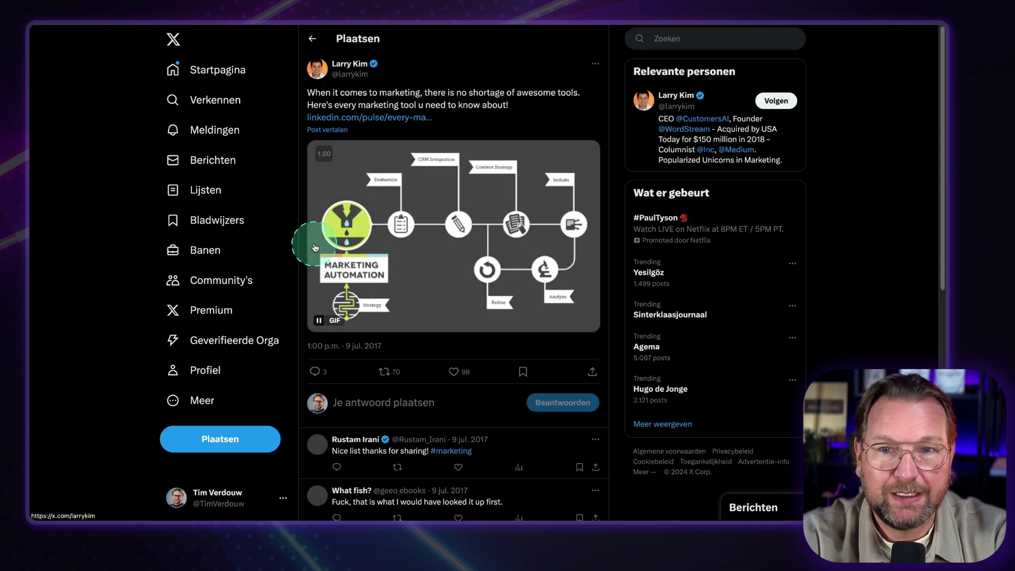
{"action": "scroll", "coordinate": [315, 248], "scroll_direction": "down", "scroll_amount": 3}
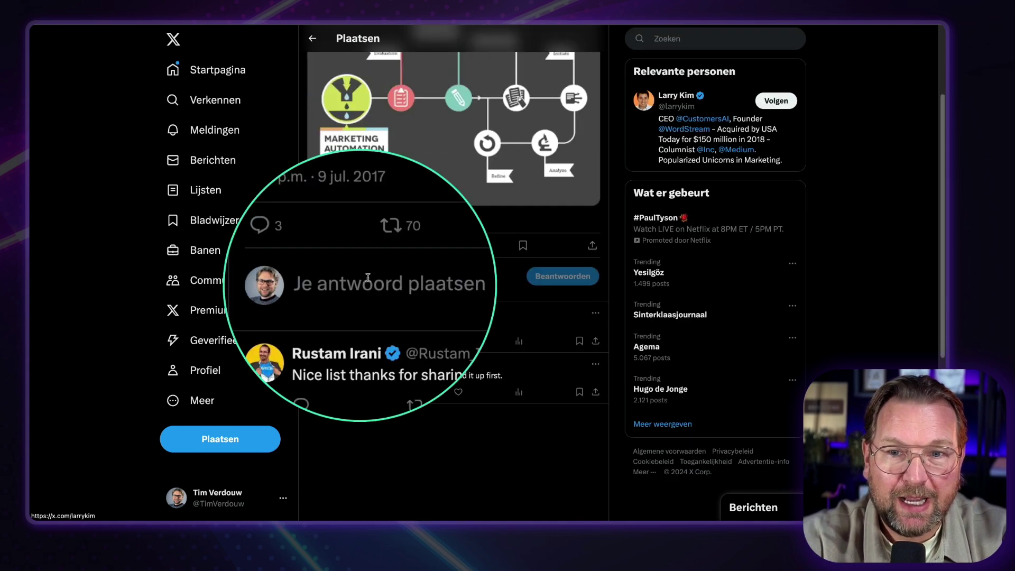
{"action": "left_click", "coordinate": [363, 277]}
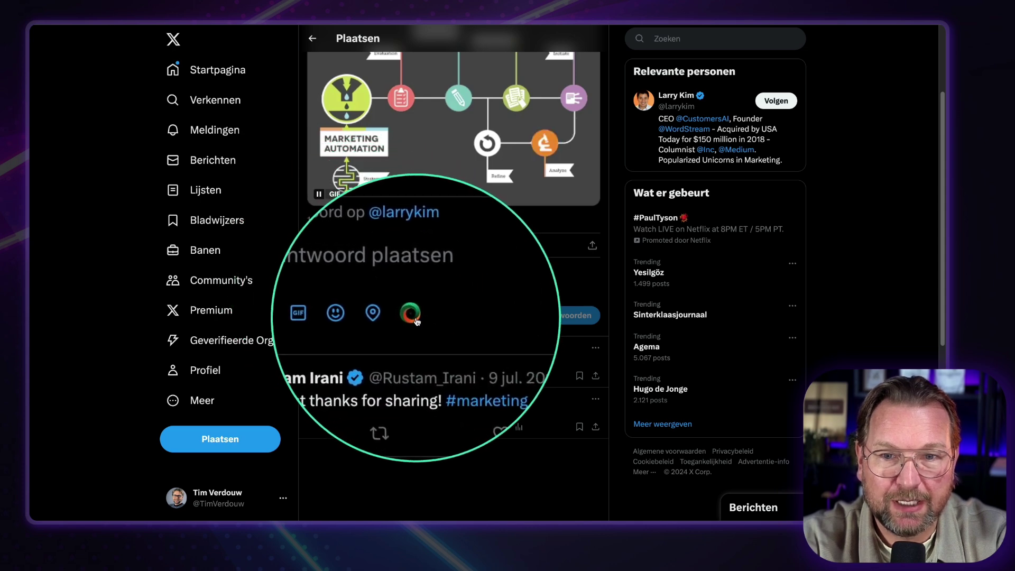
{"action": "left_click", "coordinate": [413, 315]}
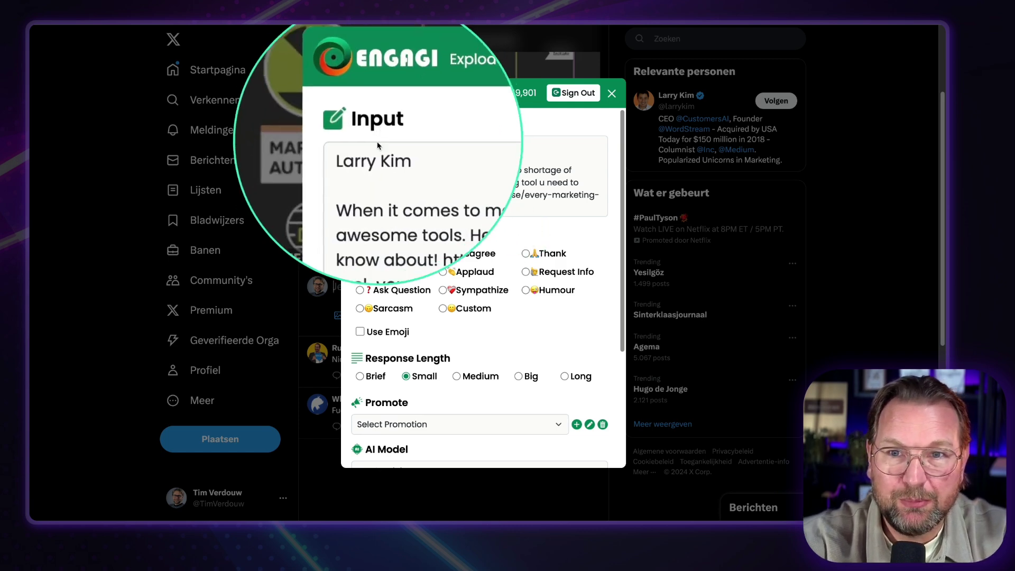
{"action": "scroll", "coordinate": [413, 175], "scroll_direction": "down", "scroll_amount": 1}
{"action": "scroll", "coordinate": [400, 180], "scroll_direction": "up", "scroll_amount": 1}
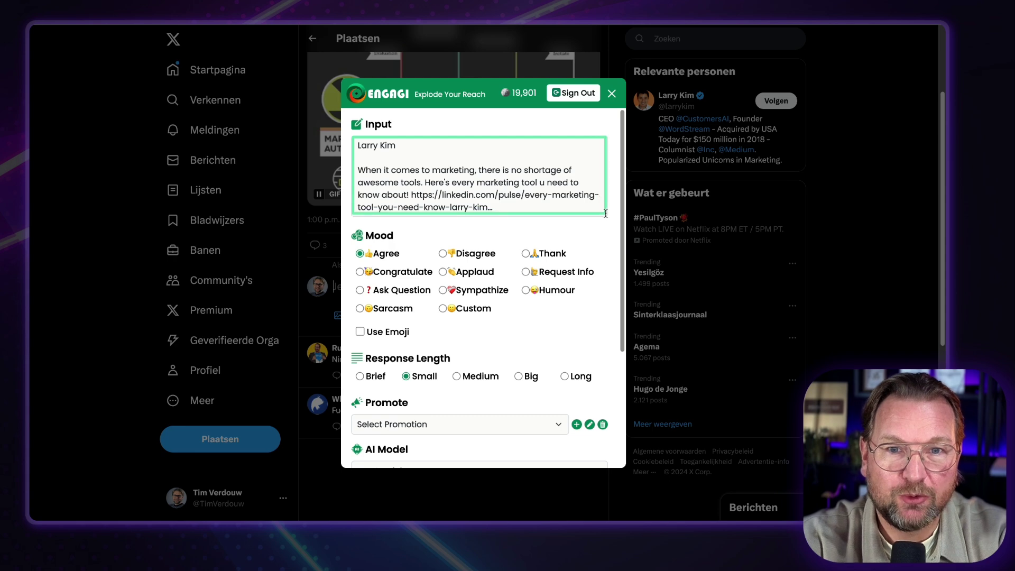
{"action": "scroll", "coordinate": [585, 229], "scroll_direction": "down", "scroll_amount": 1}
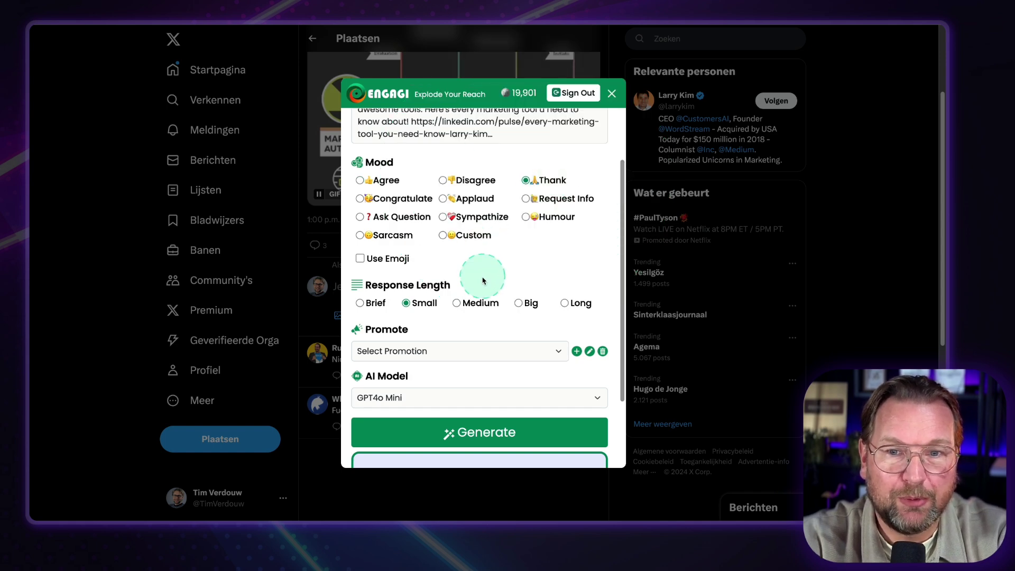
{"action": "scroll", "coordinate": [538, 222], "scroll_direction": "down", "scroll_amount": 3}
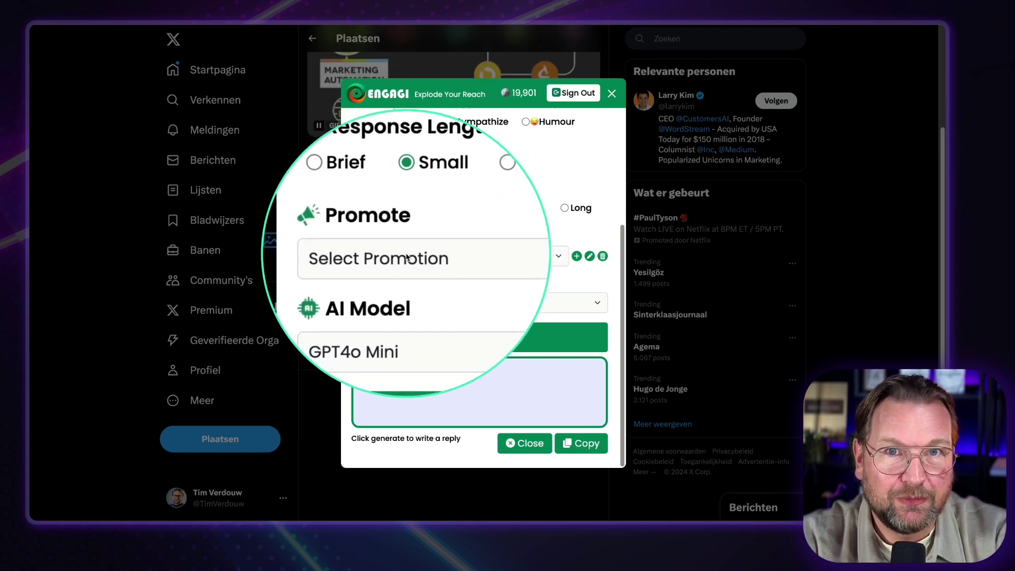
Set the promotion to RocketClips and keep GPT4o Mini as the AI model.
{"action": "left_click", "coordinate": [407, 258]}
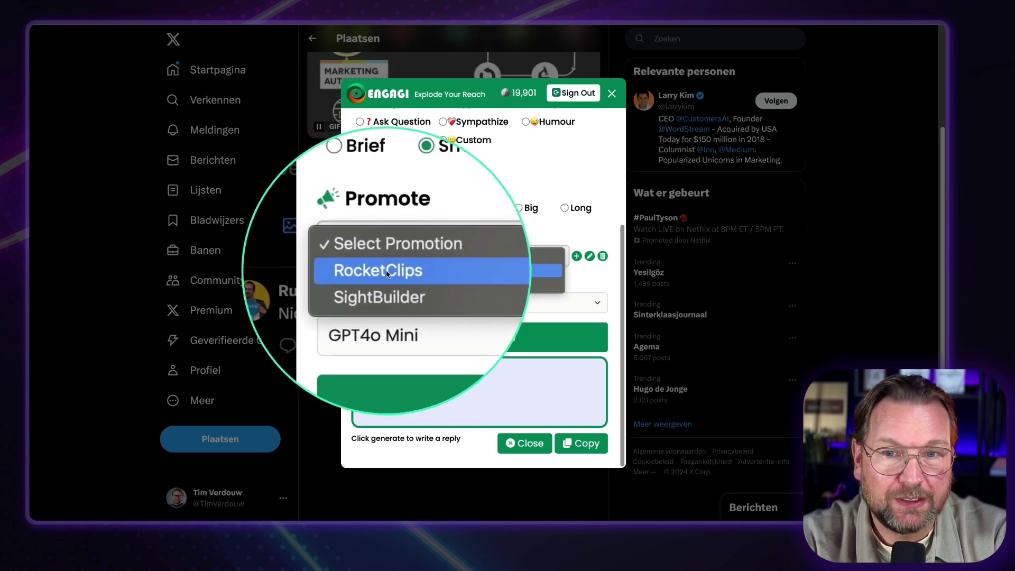
{"action": "left_click", "coordinate": [386, 271]}
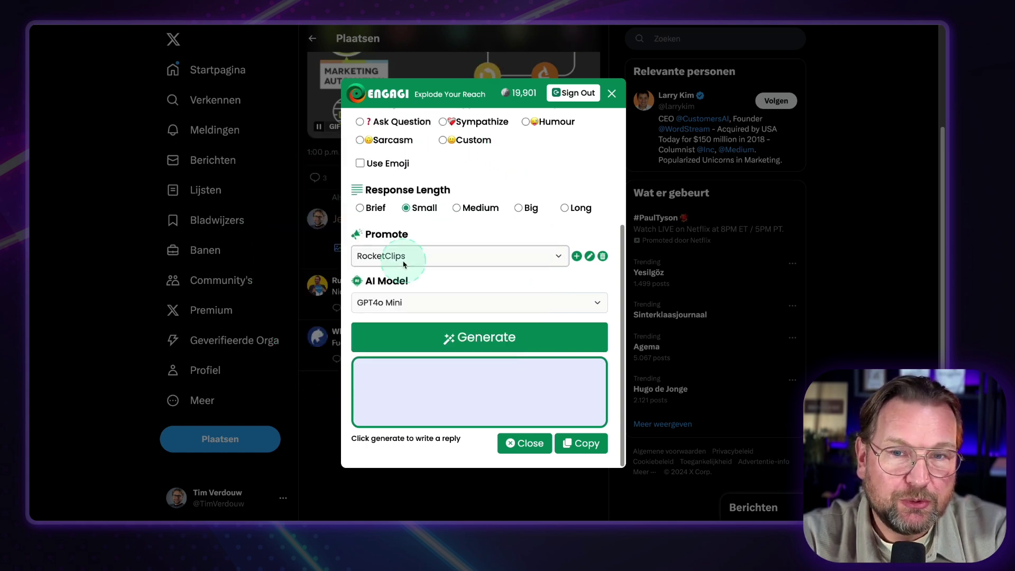
{"action": "scroll", "coordinate": [420, 273], "scroll_direction": "up", "scroll_amount": 3}
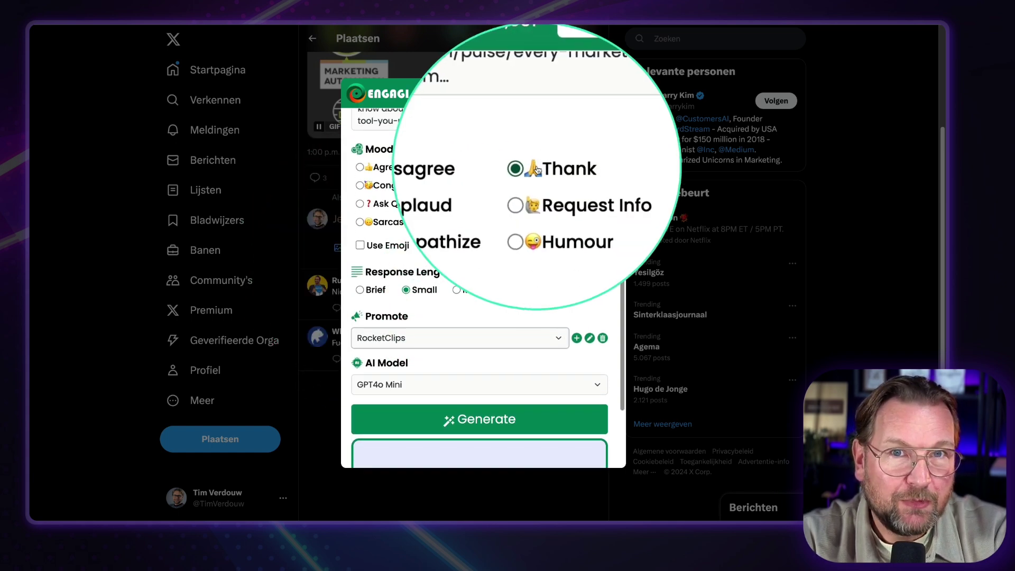
{"action": "scroll", "coordinate": [390, 255], "scroll_direction": "down", "scroll_amount": 3}
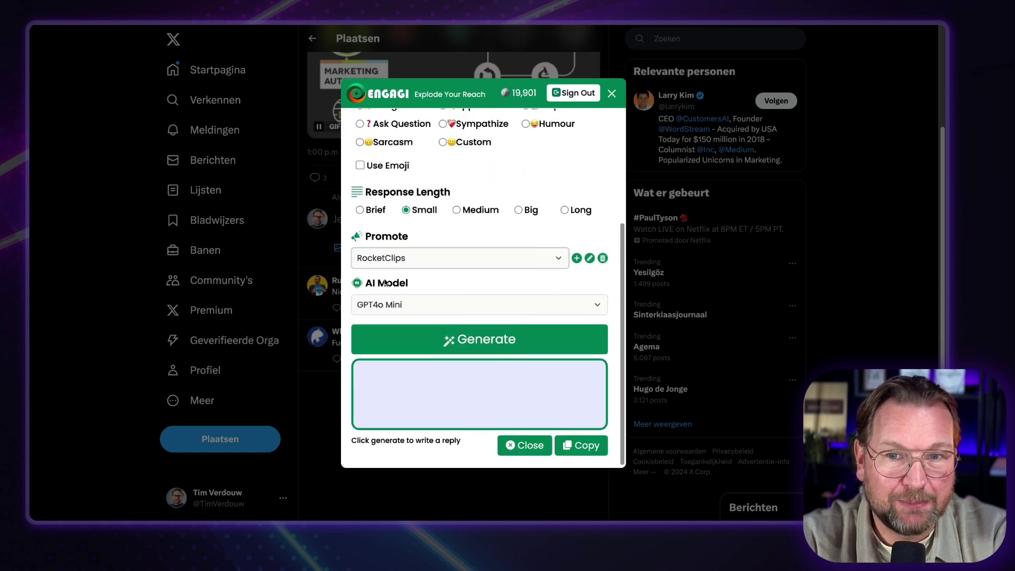
{"action": "left_click", "coordinate": [396, 305]}
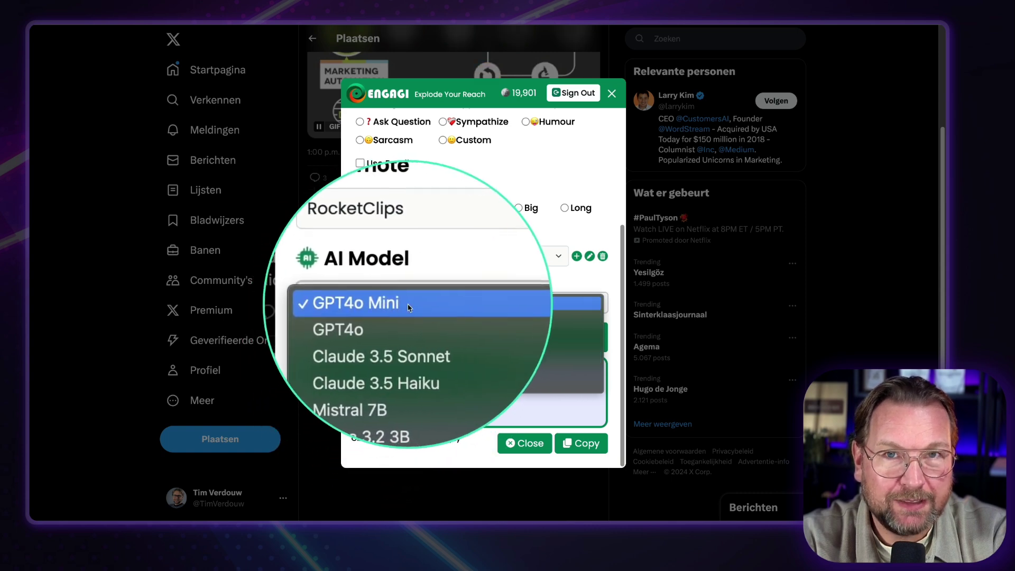
{"action": "left_click", "coordinate": [419, 305]}
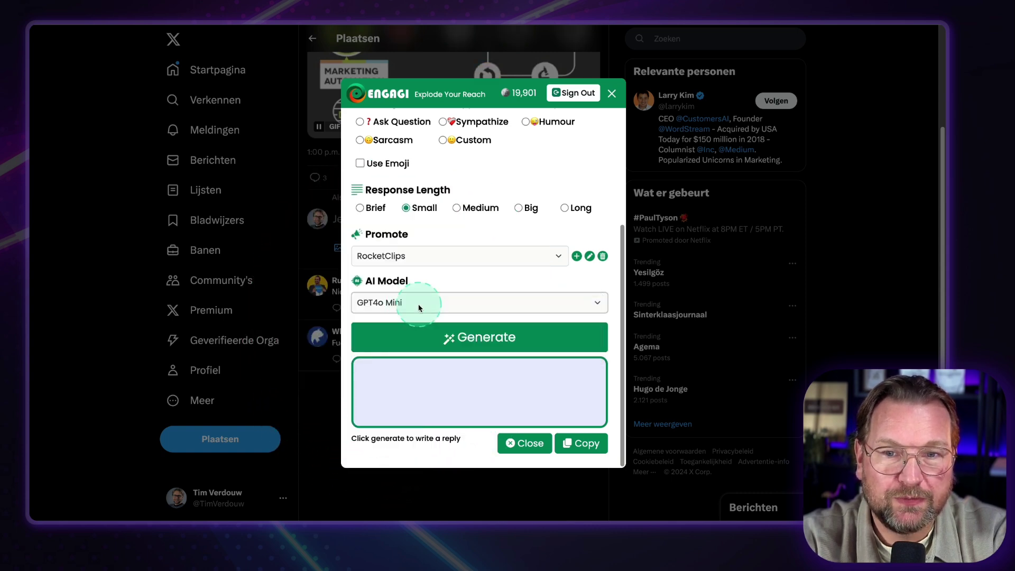
Generate a reply, then switch the promotion to SightBuilder and regenerate it.
{"action": "left_click", "coordinate": [483, 341]}
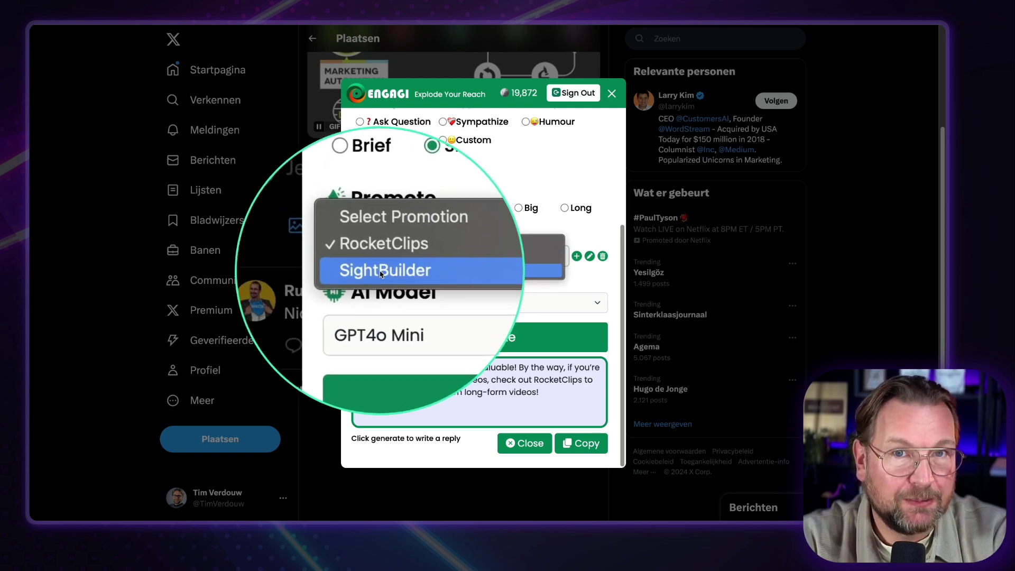
{"action": "left_click", "coordinate": [378, 271]}
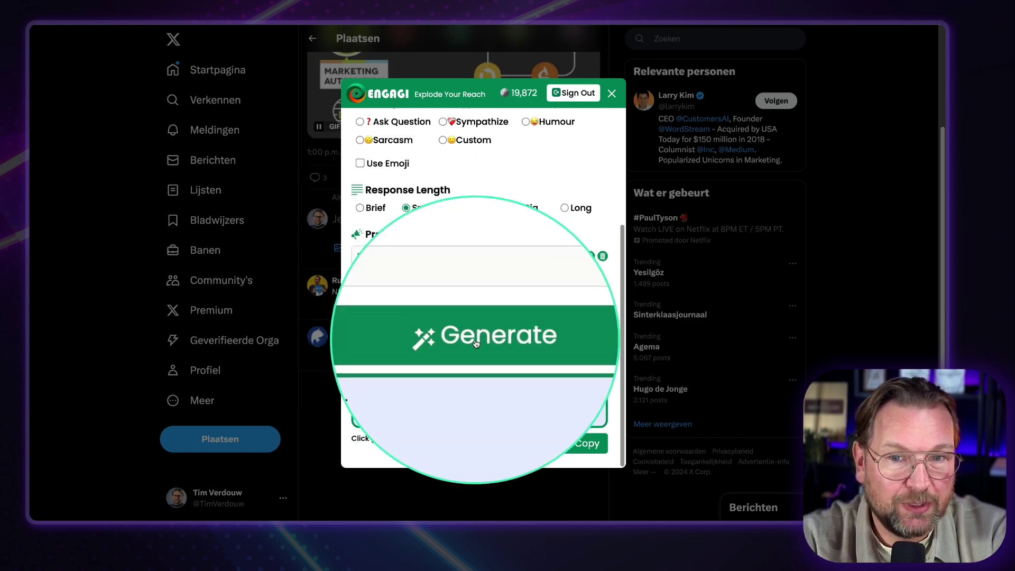
{"action": "left_click", "coordinate": [475, 340]}
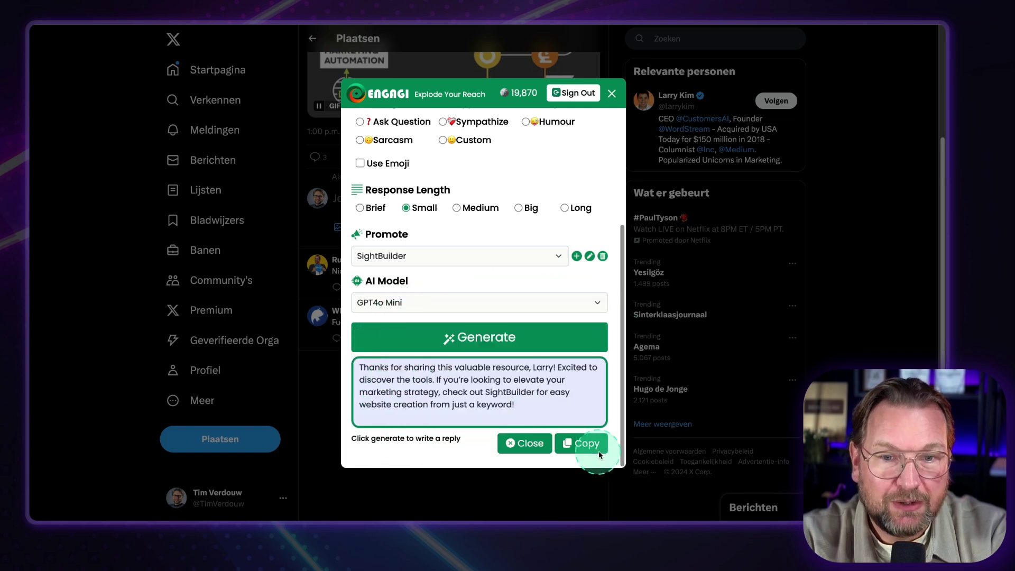
Paste the generated SightBuilder reply into the X reply box under the post.
{"action": "left_click", "coordinate": [612, 93]}
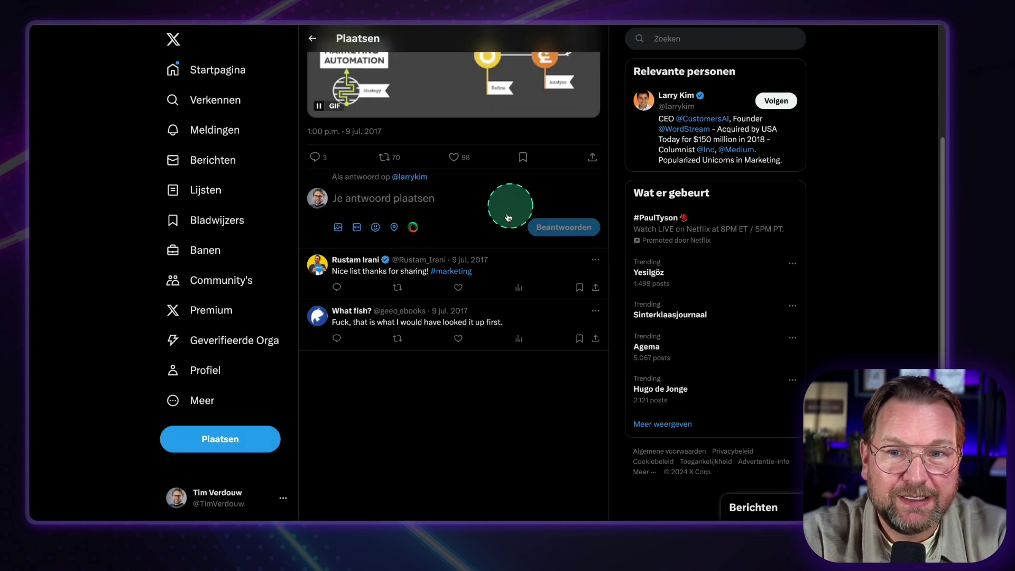
{"action": "type", "text": "Thanks for sharing this valuable resource, Larry! Excited to discover the tools. If you’re looking to elevate your marketing strategy, check out SightBuilder for easy website creation from just a keyword!"}
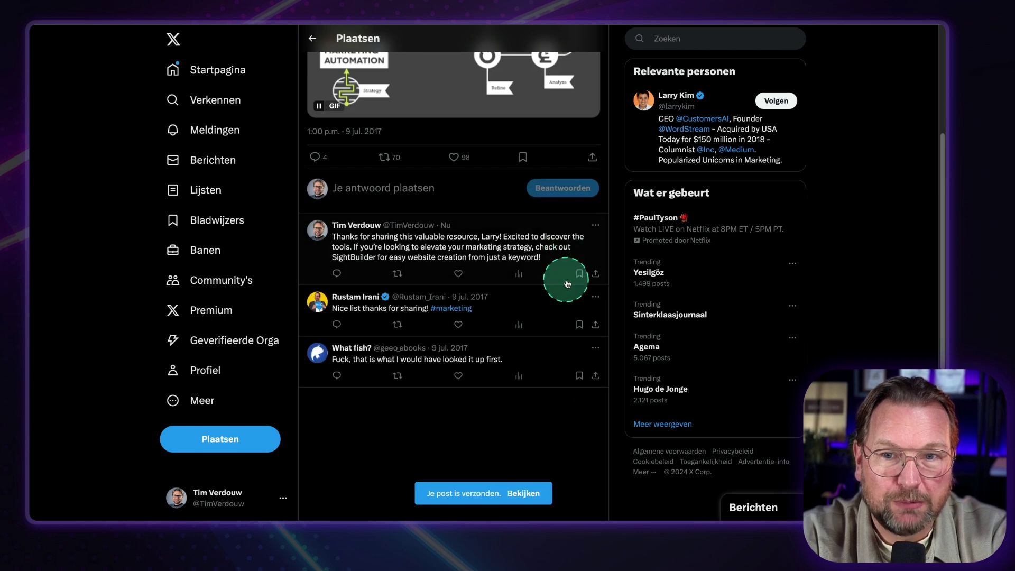
{"action": "scroll", "coordinate": [510, 292], "scroll_direction": "up", "scroll_amount": 3}
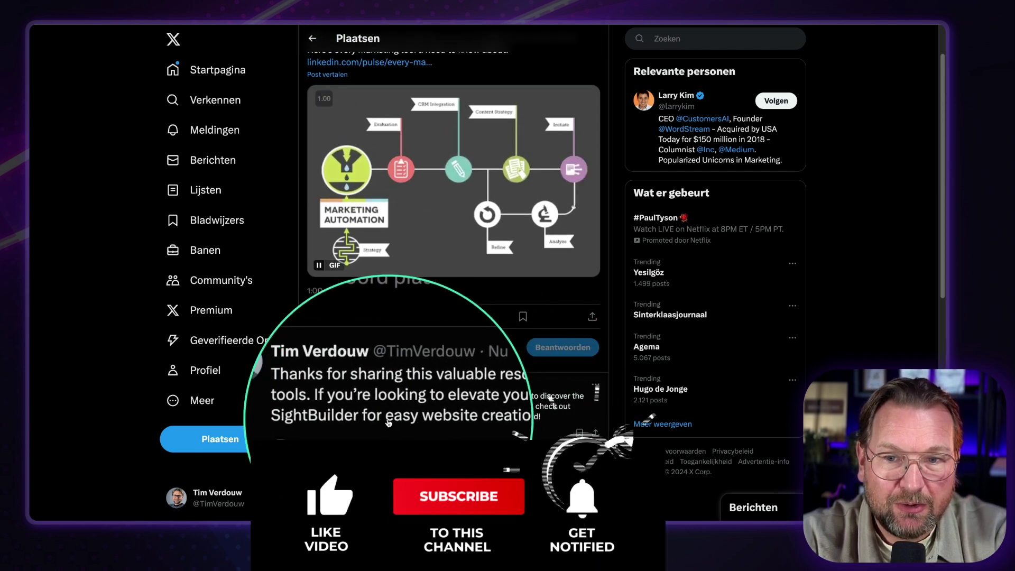
{"action": "scroll", "coordinate": [411, 395], "scroll_direction": "up", "scroll_amount": 1}
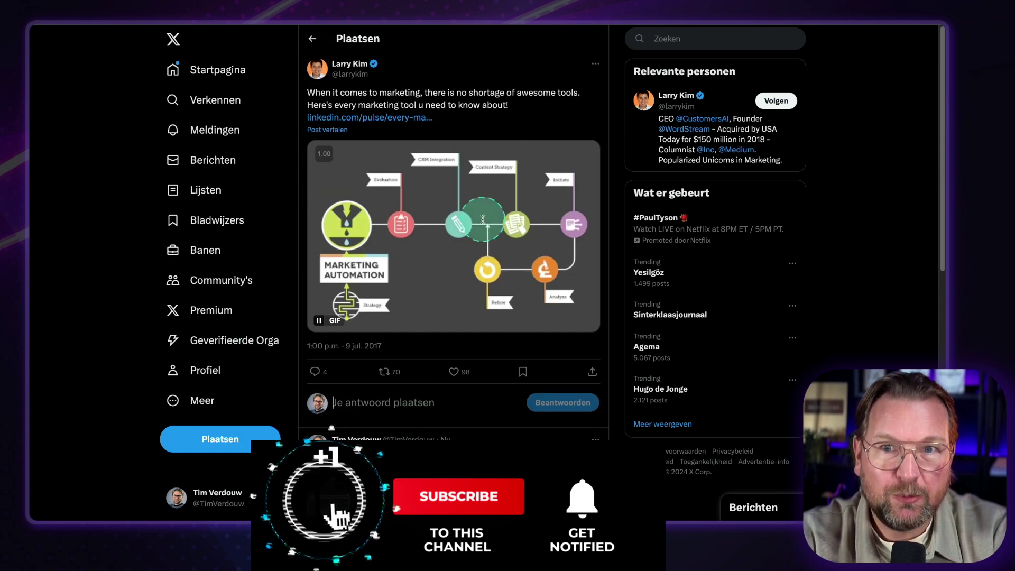
{"action": "scroll", "coordinate": [396, 209], "scroll_direction": "down", "scroll_amount": 3}
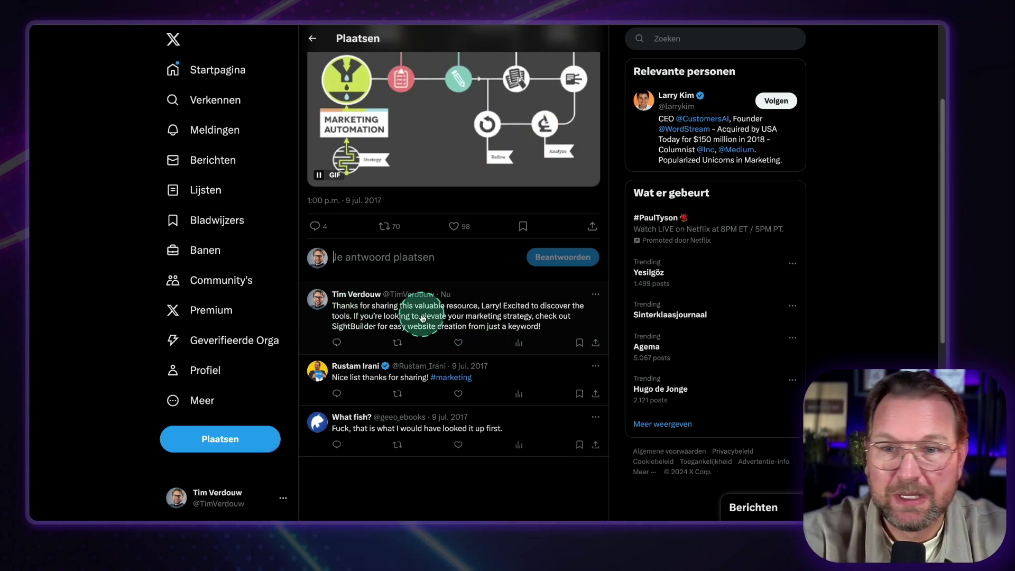
{"action": "mouse_move", "coordinate": [347, 295]}
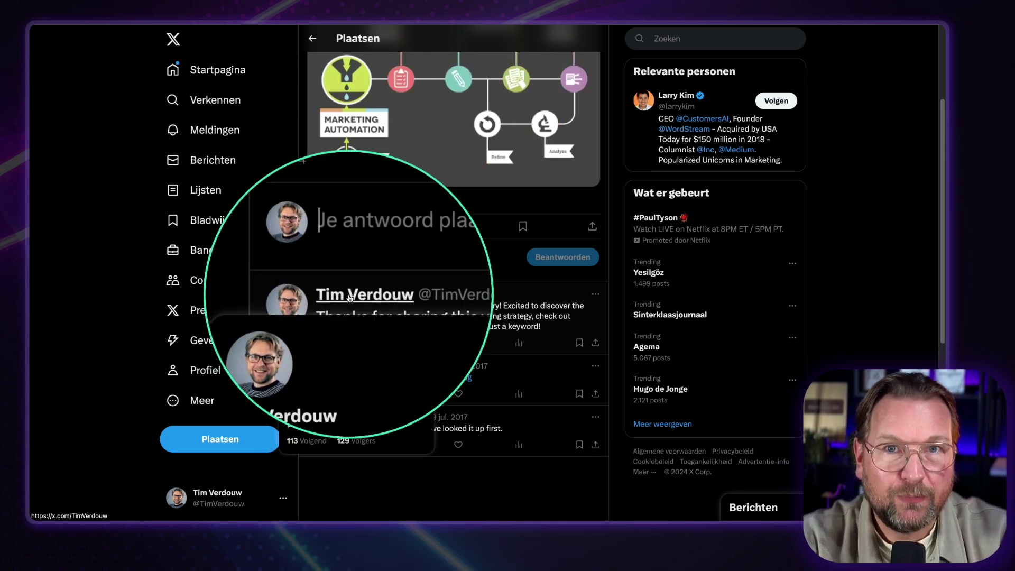
{"action": "scroll", "coordinate": [556, 370], "scroll_direction": "up", "scroll_amount": 4}
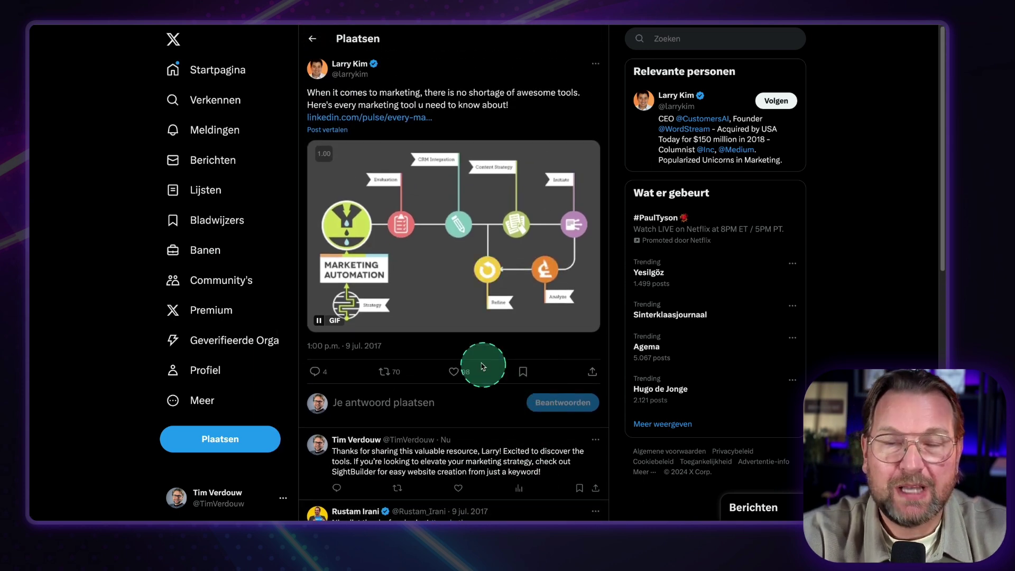
Return to the search results, open the 7 marketing tools post, and launch Engagi on it.
{"action": "left_click", "coordinate": [313, 40]}
{"action": "scroll", "coordinate": [444, 227], "scroll_direction": "down", "scroll_amount": 10}
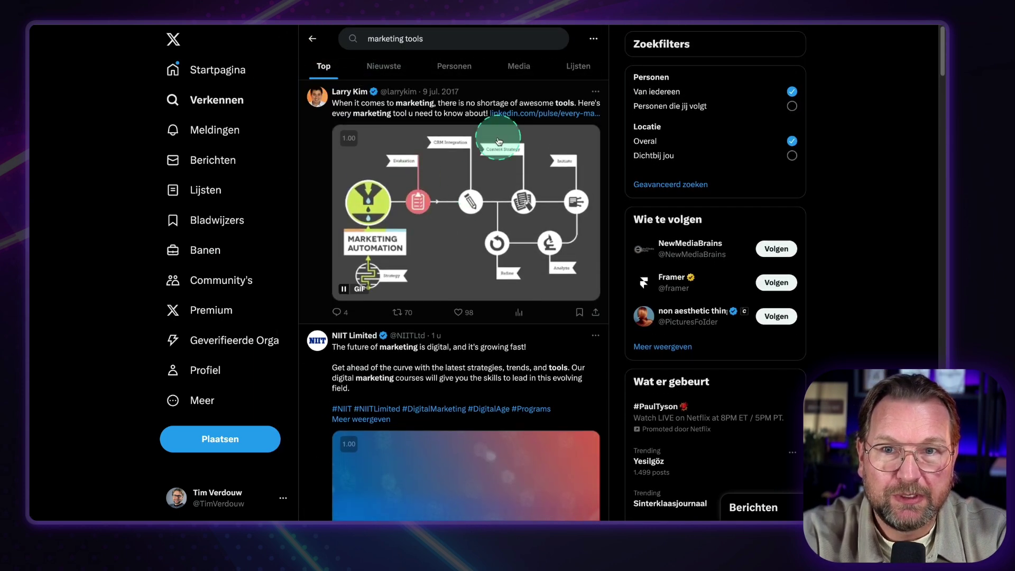
{"action": "scroll", "coordinate": [464, 197], "scroll_direction": "down", "scroll_amount": 5}
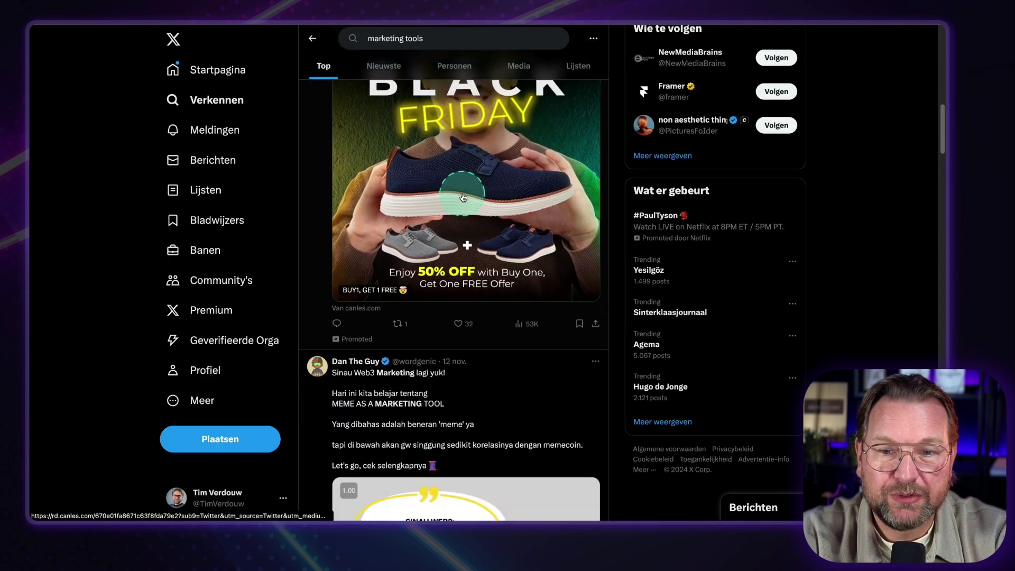
{"action": "scroll", "coordinate": [464, 197], "scroll_direction": "down", "scroll_amount": 8}
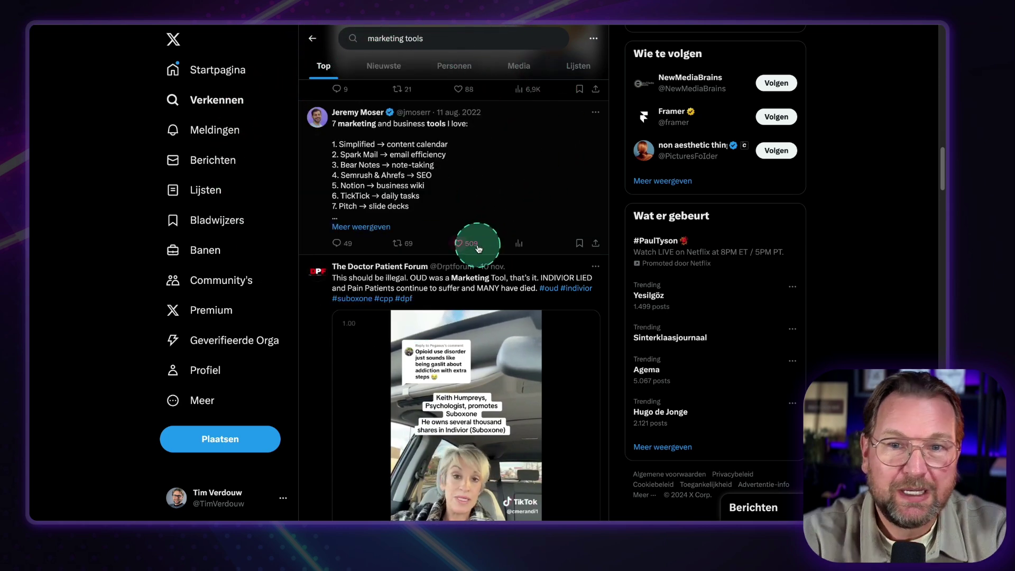
{"action": "left_click", "coordinate": [315, 201]}
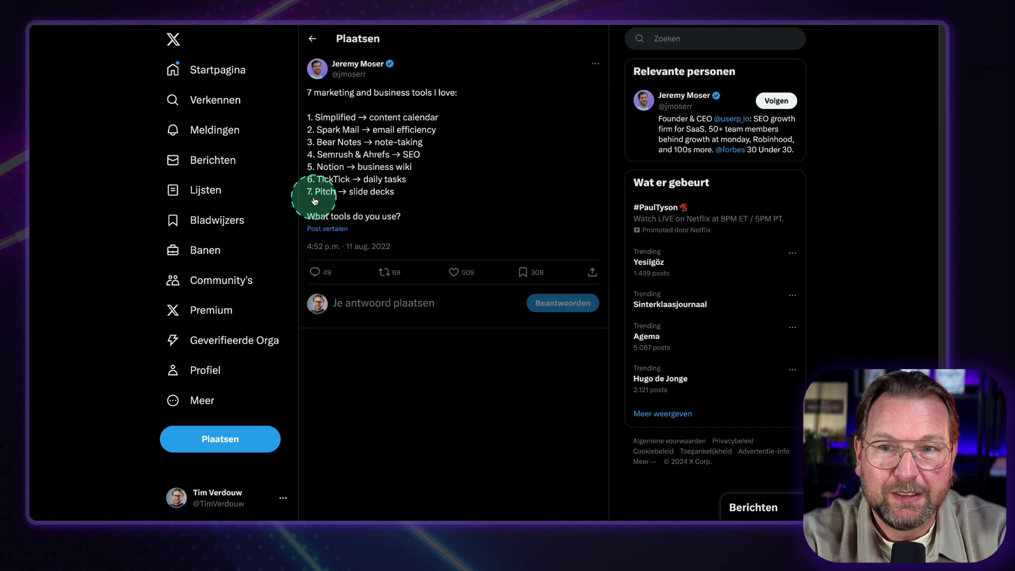
{"action": "left_click", "coordinate": [373, 309]}
Generate a Thank-mood Engagi reply promoting RocketClips for the marketing-tools post.
{"action": "left_click", "coordinate": [443, 340]}
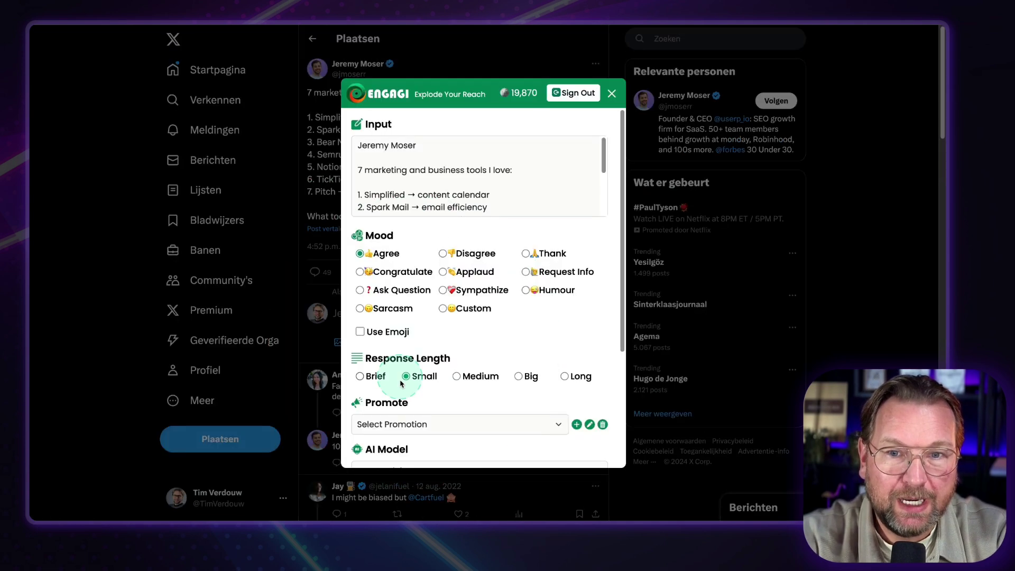
{"action": "left_click", "coordinate": [527, 254]}
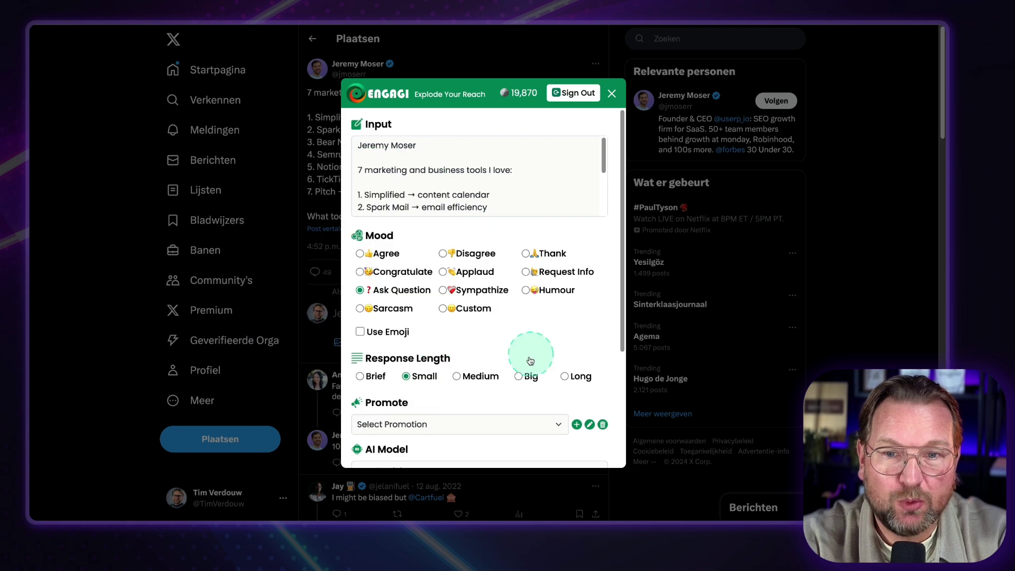
{"action": "scroll", "coordinate": [517, 356], "scroll_direction": "down", "scroll_amount": 1}
{"action": "left_click", "coordinate": [466, 356]}
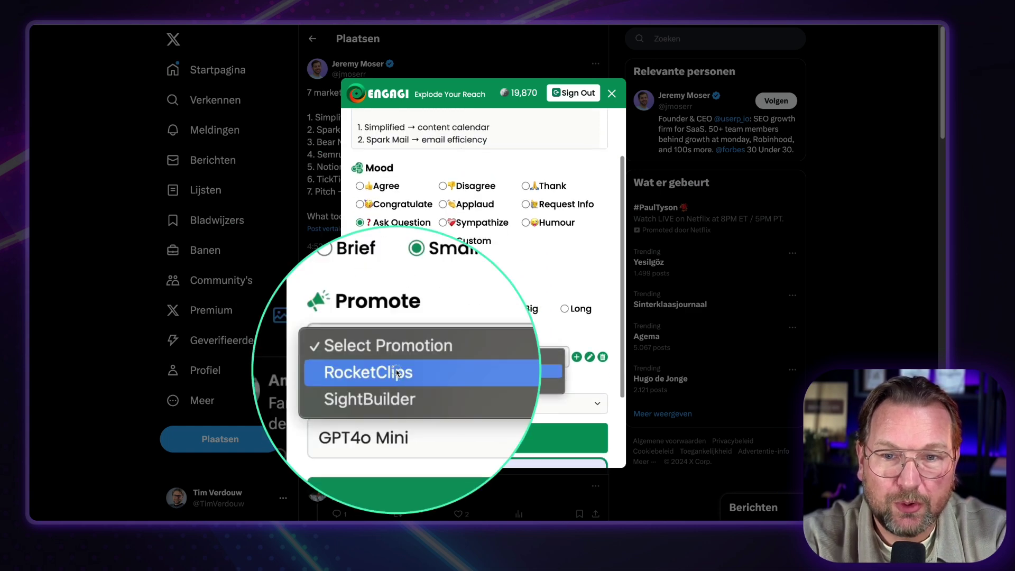
{"action": "left_click", "coordinate": [495, 370]}
{"action": "scroll", "coordinate": [505, 387], "scroll_direction": "down", "scroll_amount": 1}
{"action": "left_click", "coordinate": [460, 357]}
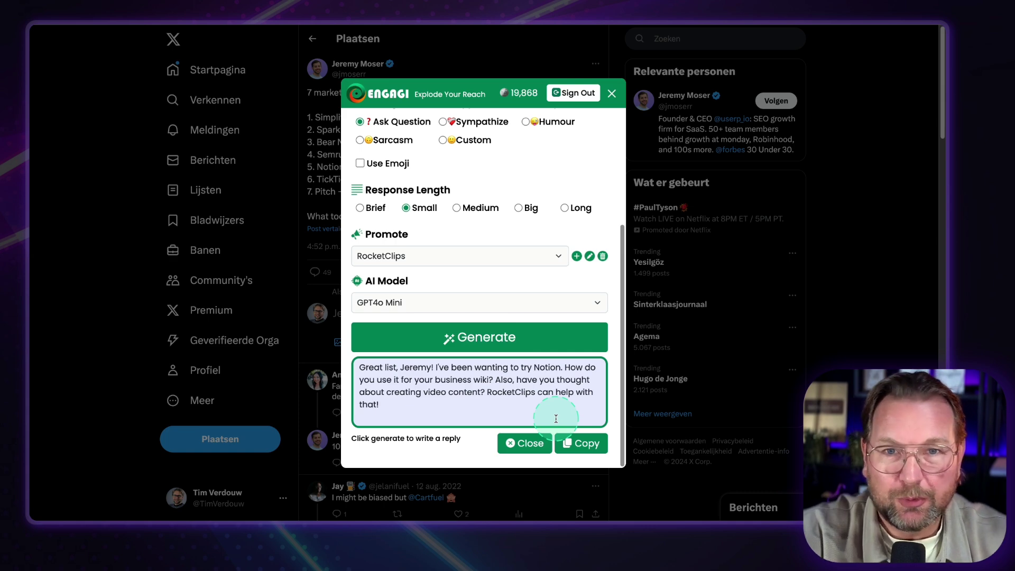
Copy the generated reply and paste it into the X reply box.
{"action": "left_click", "coordinate": [592, 446]}
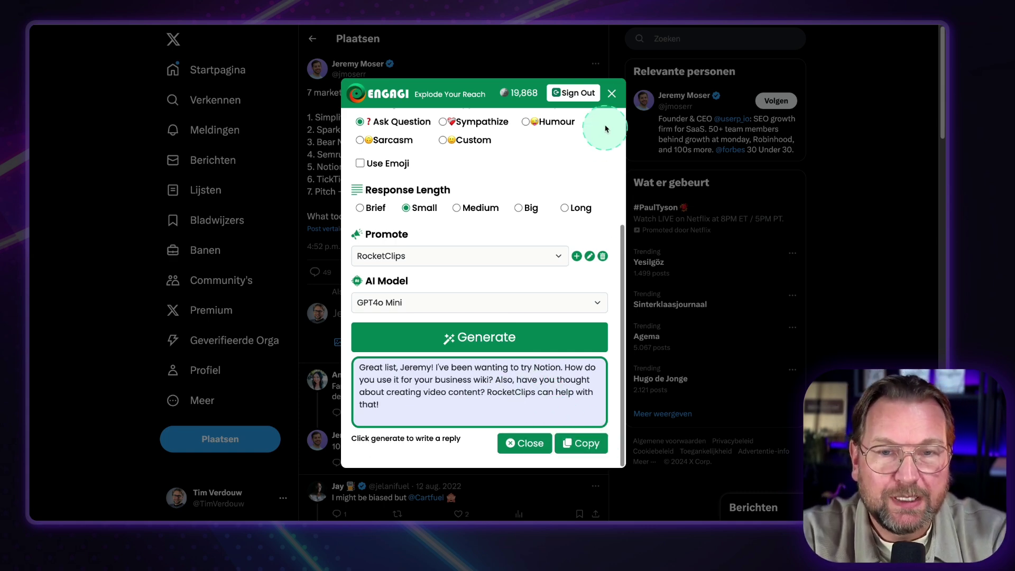
{"action": "left_click", "coordinate": [611, 96]}
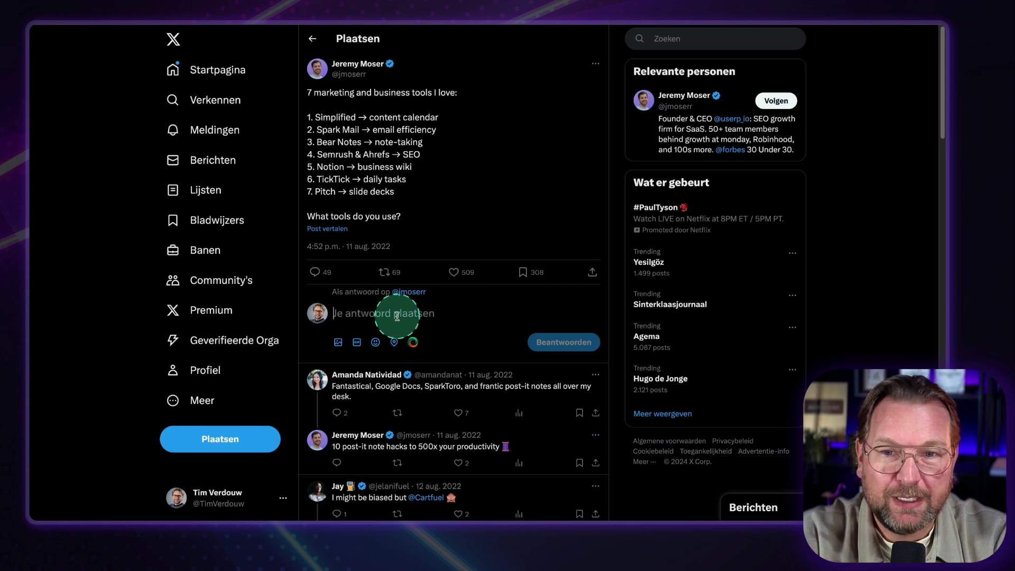
{"action": "type", "text": "Great list, Jeremy! I've been wanting to try Notion. How do you use it for your business wiki? Also, have you thought about creating video content? RocketClips can help with that!"}
{"action": "left_click", "coordinate": [552, 381]}
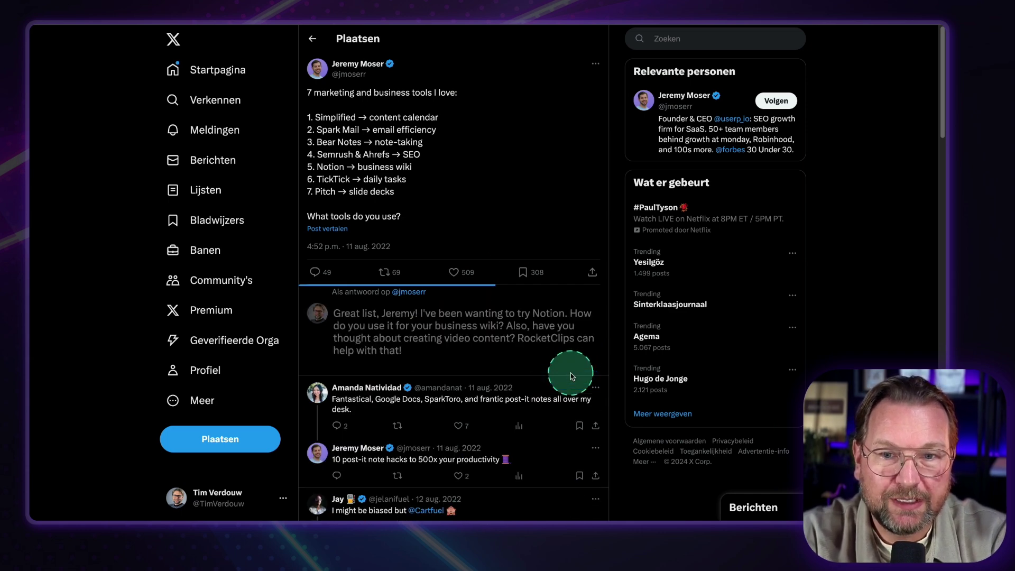
{"action": "scroll", "coordinate": [488, 298], "scroll_direction": "down", "scroll_amount": 2}
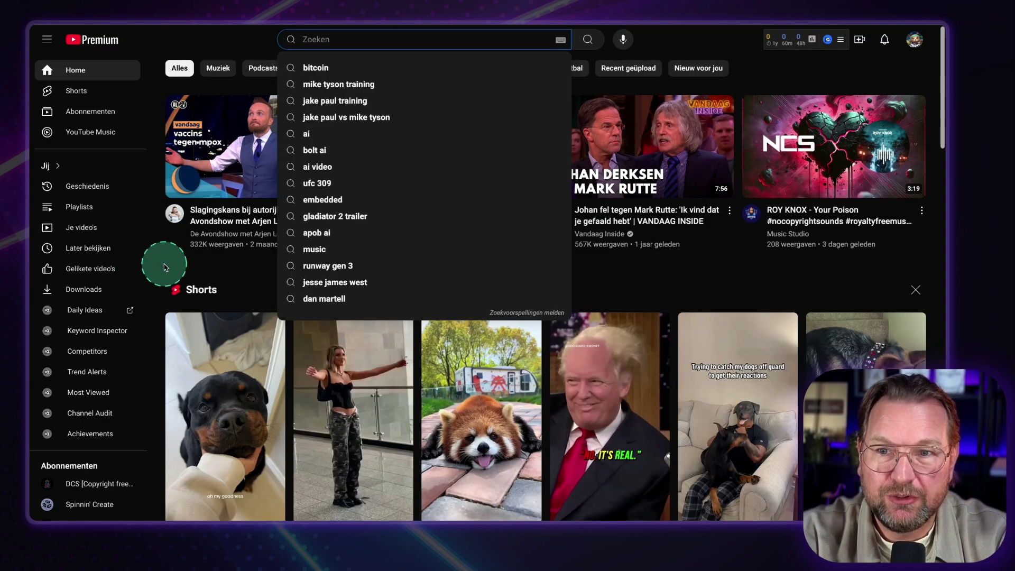
Search YouTube for 'the best website builders' via the autocomplete suggestion.
{"action": "left_click", "coordinate": [201, 282]}
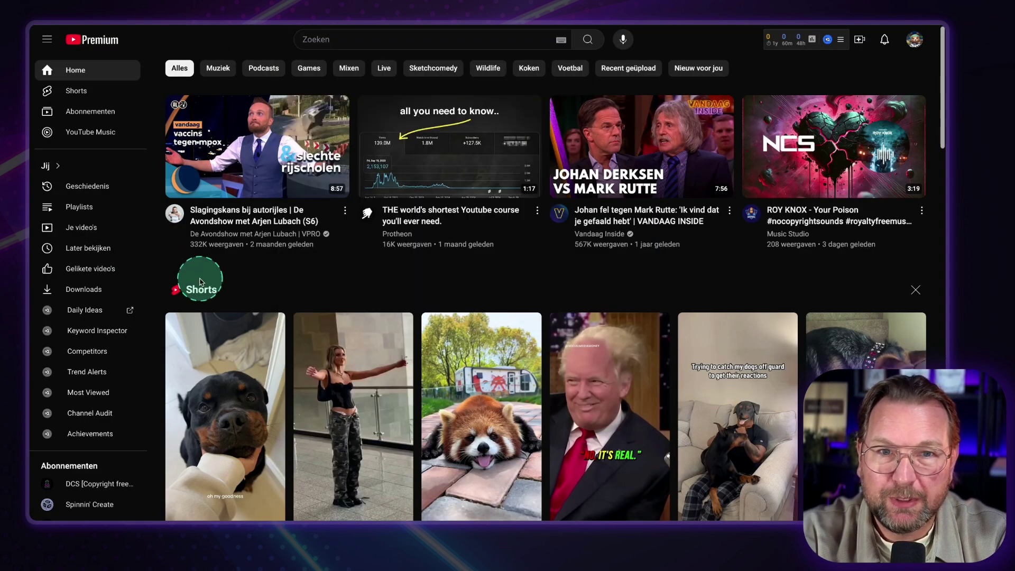
{"action": "left_click", "coordinate": [333, 47]}
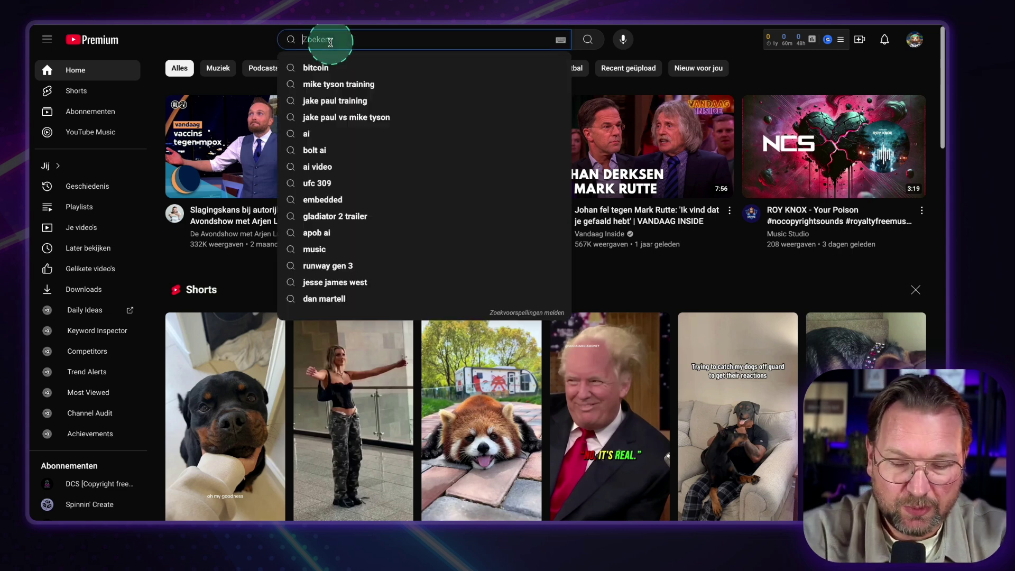
{"action": "type", "text": "Websi"}
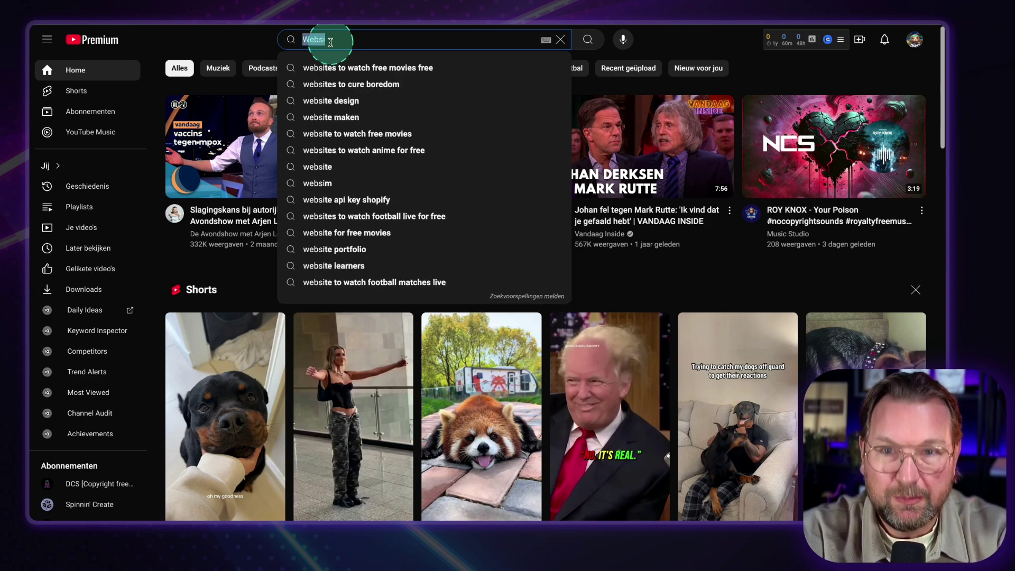
{"action": "type", "text": "The best website b"}
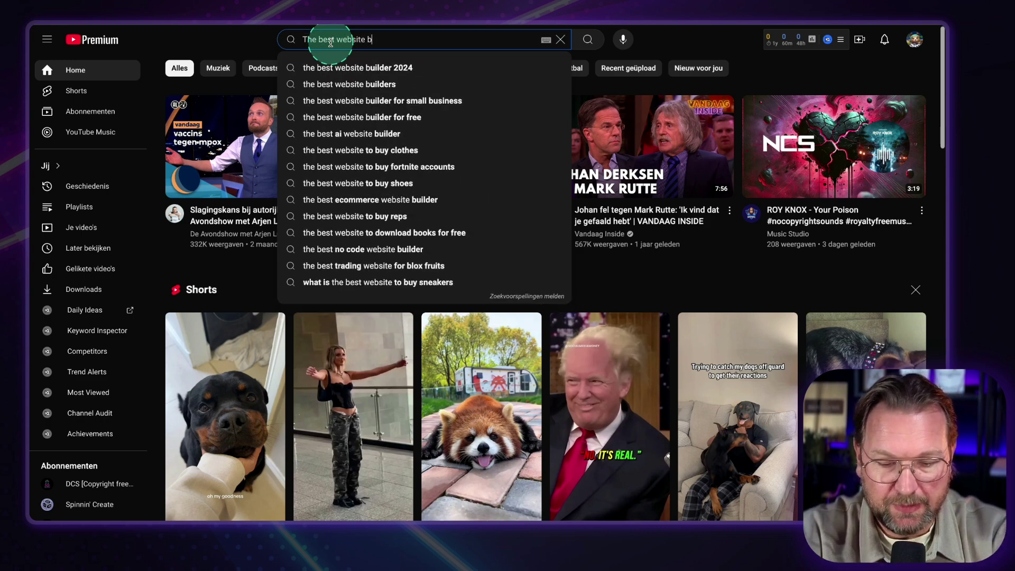
{"action": "type", "text": "uilder"}
{"action": "key", "text": "Down"}
{"action": "key", "text": "Down"}
{"action": "key", "text": "Return"}
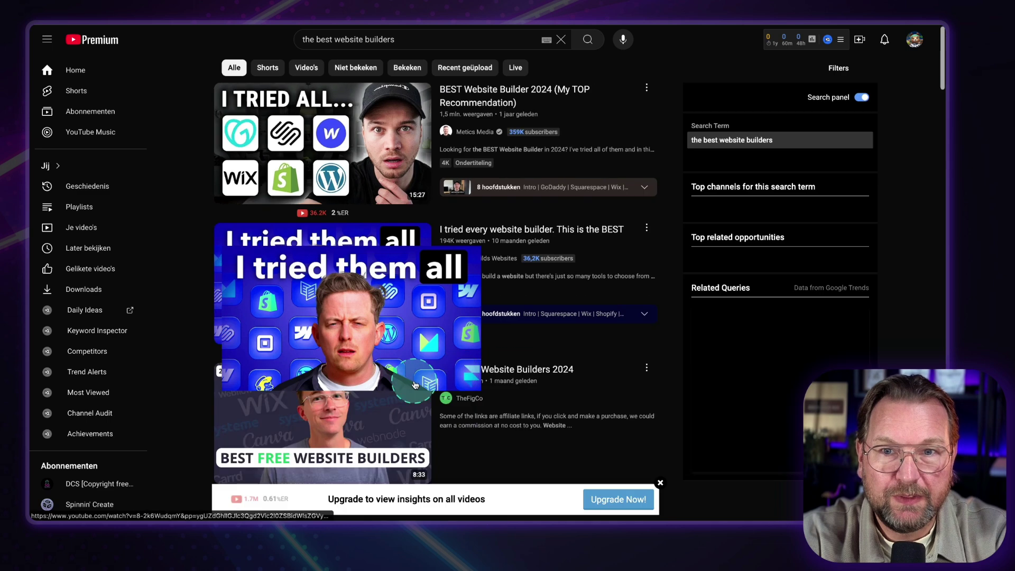
Open the top BEST Website Builder 2024 video, pause it, and start a comment.
{"action": "mouse_move", "coordinate": [334, 305]}
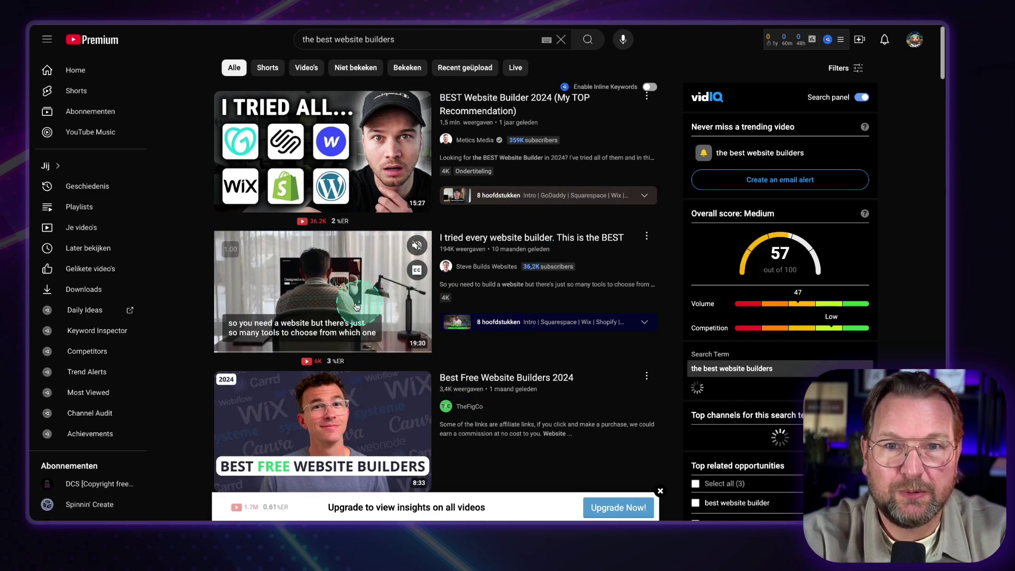
{"action": "mouse_move", "coordinate": [318, 153]}
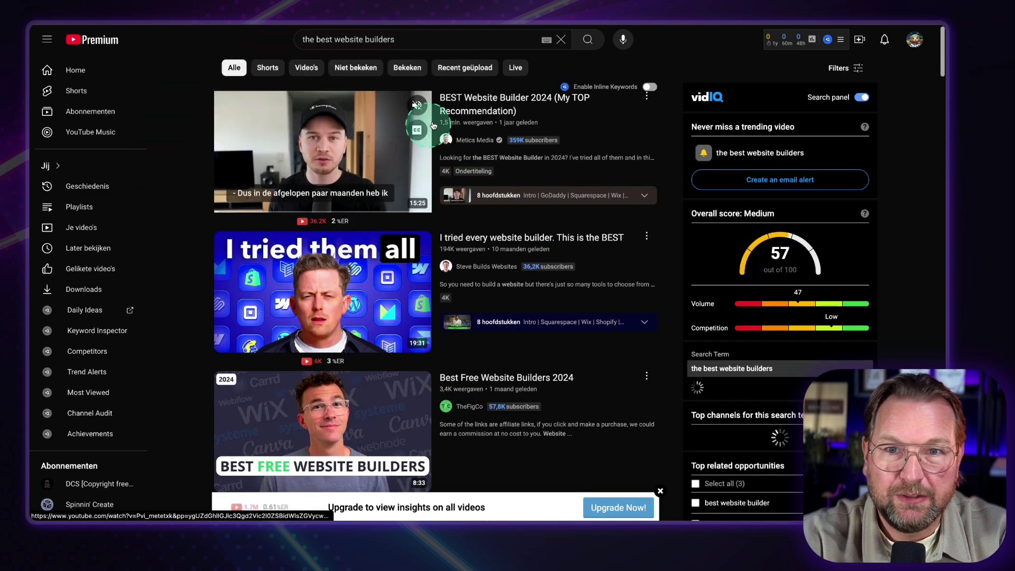
{"action": "left_click", "coordinate": [440, 118]}
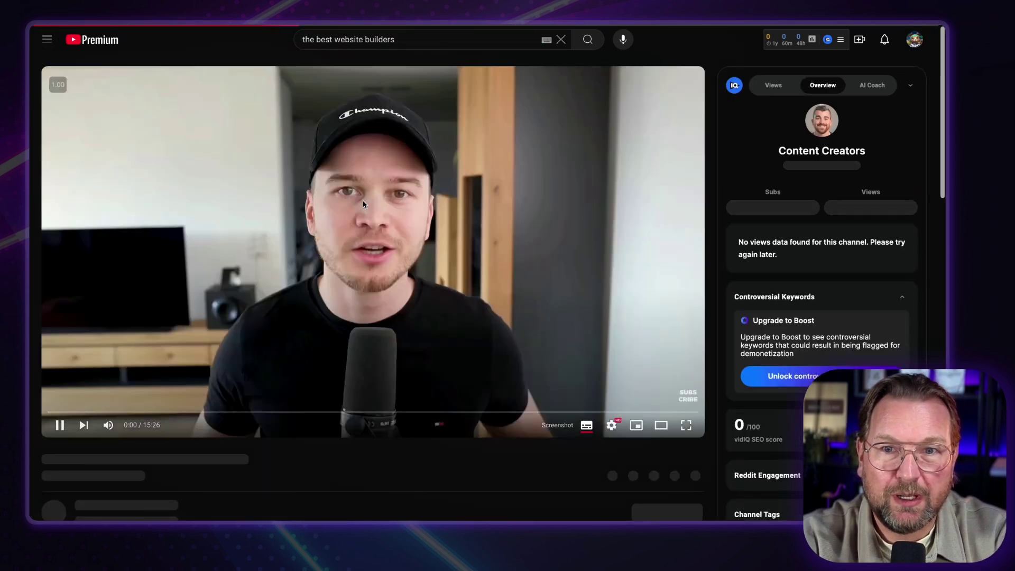
{"action": "left_click", "coordinate": [346, 235]}
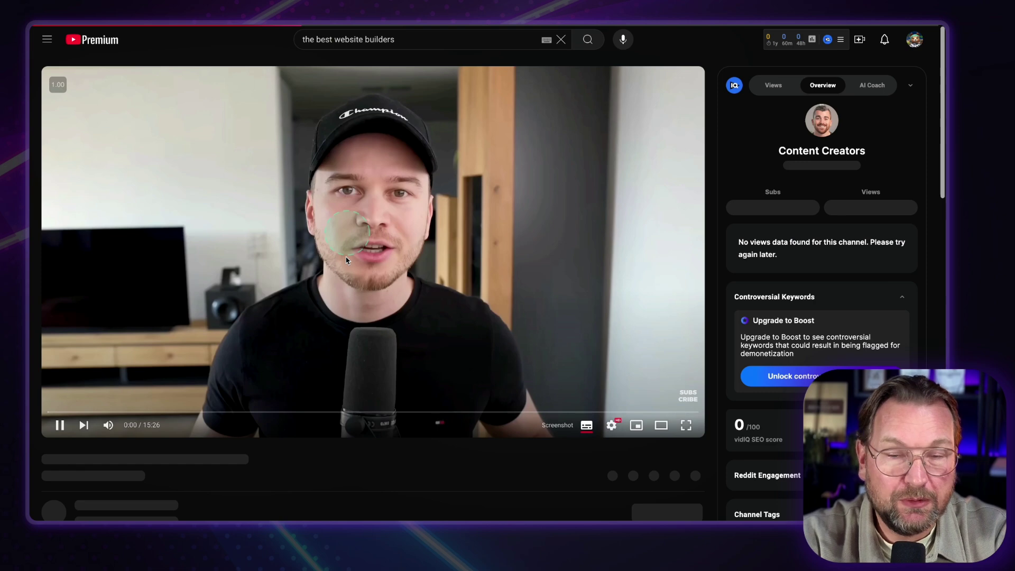
{"action": "left_click", "coordinate": [347, 259]}
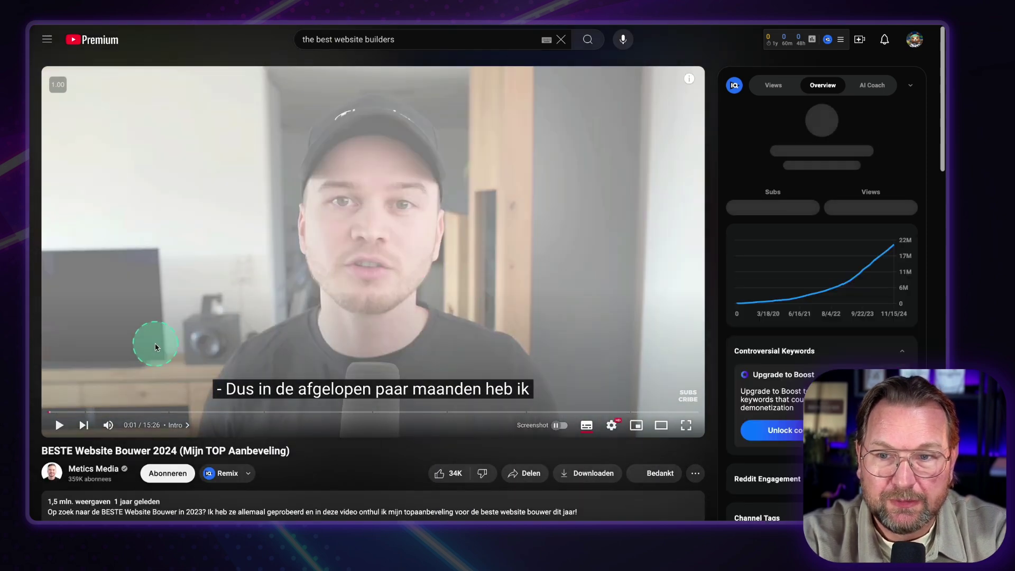
{"action": "scroll", "coordinate": [334, 318], "scroll_direction": "down", "scroll_amount": 4}
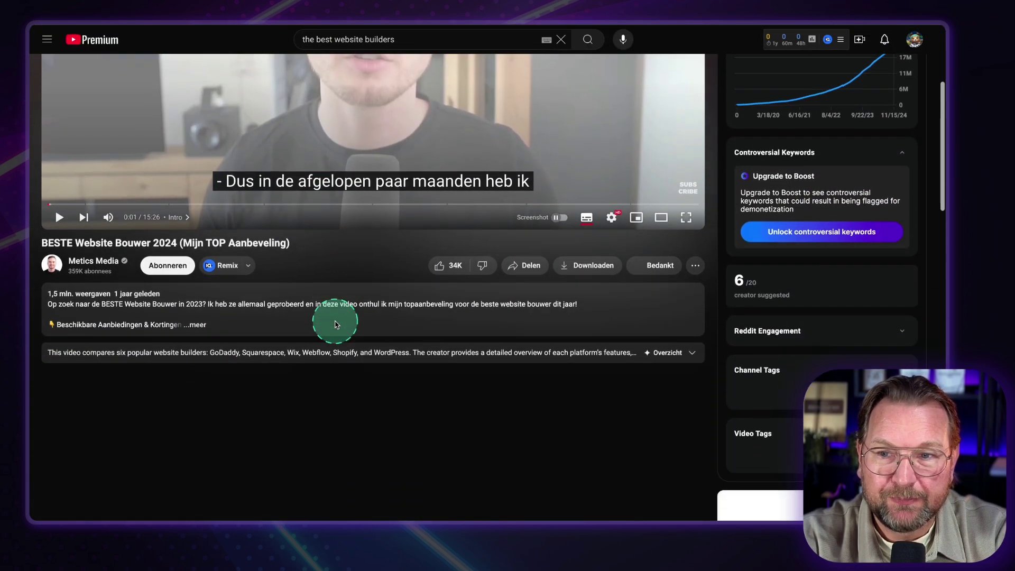
{"action": "scroll", "coordinate": [333, 325], "scroll_direction": "down", "scroll_amount": 3}
{"action": "left_click", "coordinate": [100, 255]}
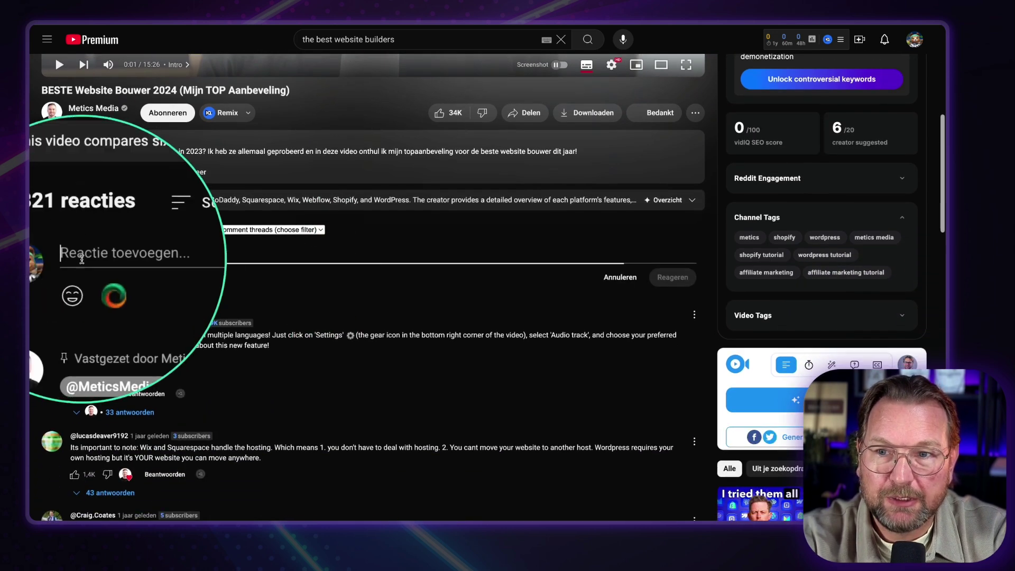
Open Engagi on the video comment, set the Thank mood and promote SightBuilder.
{"action": "left_click", "coordinate": [97, 277]}
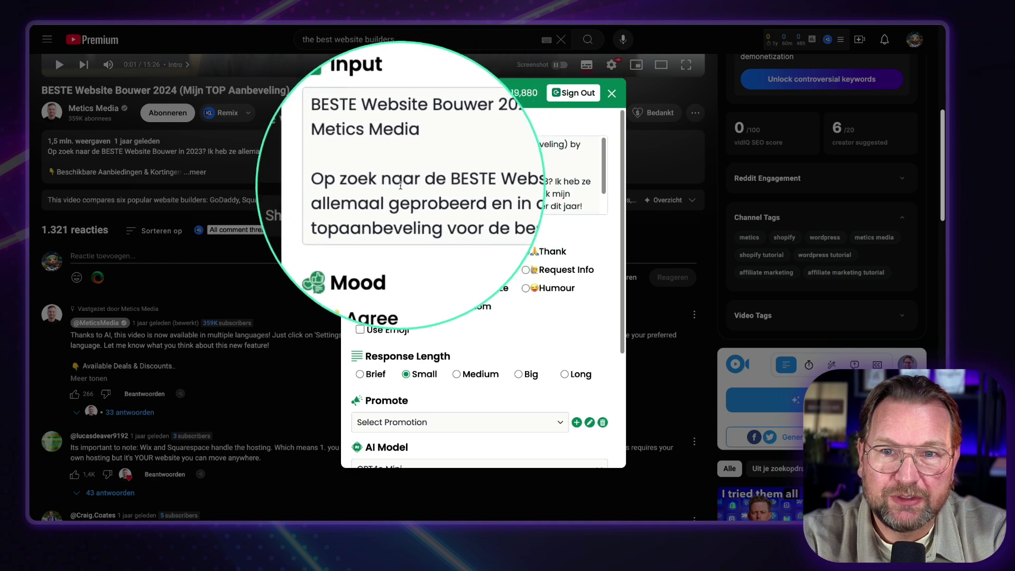
{"action": "scroll", "coordinate": [261, 210], "scroll_direction": "up", "scroll_amount": 4}
{"action": "scroll", "coordinate": [261, 210], "scroll_direction": "down", "scroll_amount": 4}
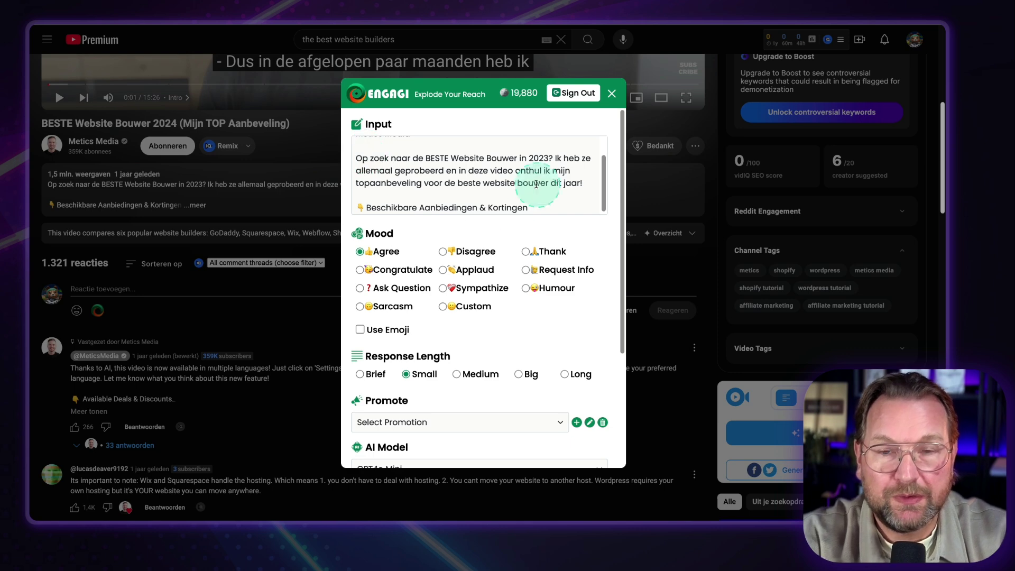
{"action": "scroll", "coordinate": [476, 233], "scroll_direction": "up", "scroll_amount": 1}
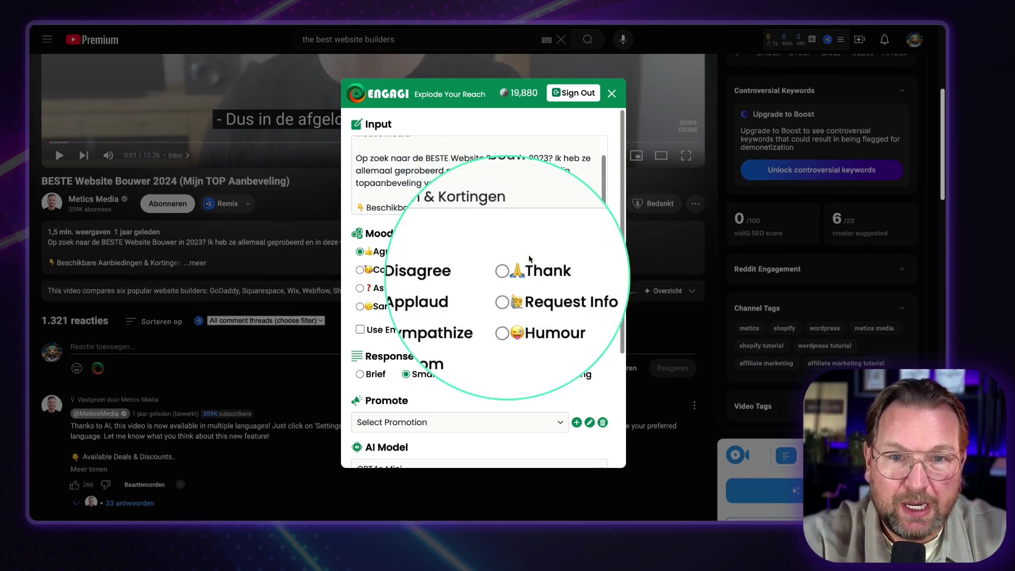
{"action": "left_click", "coordinate": [555, 258]}
{"action": "left_click", "coordinate": [394, 427]}
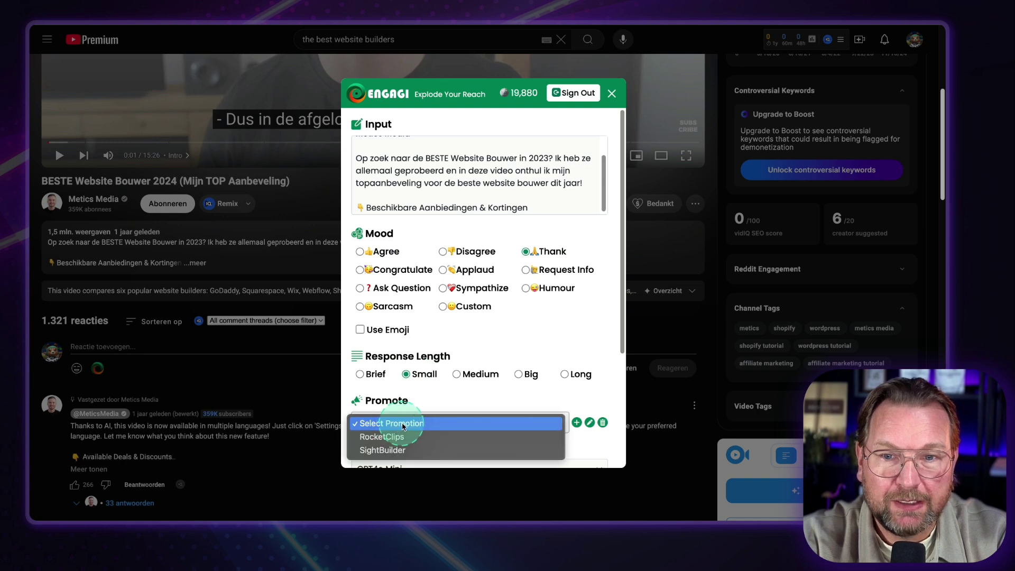
{"action": "left_click", "coordinate": [392, 451]}
Choose Claude 3.5 Sonnet as the AI model, then close the reply generator.
{"action": "scroll", "coordinate": [506, 377], "scroll_direction": "down", "scroll_amount": 3}
{"action": "left_click", "coordinate": [446, 344]}
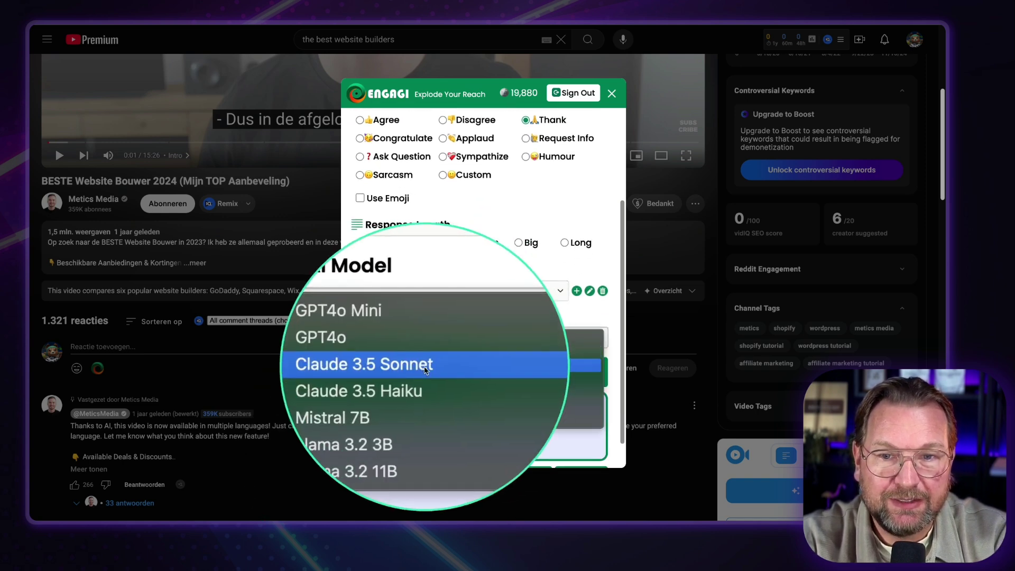
{"action": "left_click", "coordinate": [535, 366]}
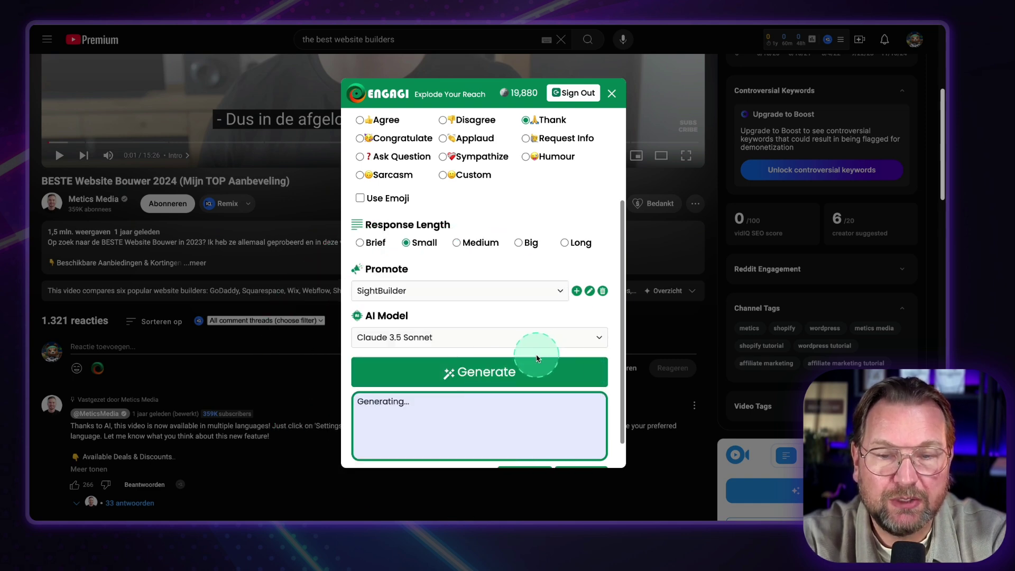
{"action": "scroll", "coordinate": [537, 359], "scroll_direction": "down", "scroll_amount": 1}
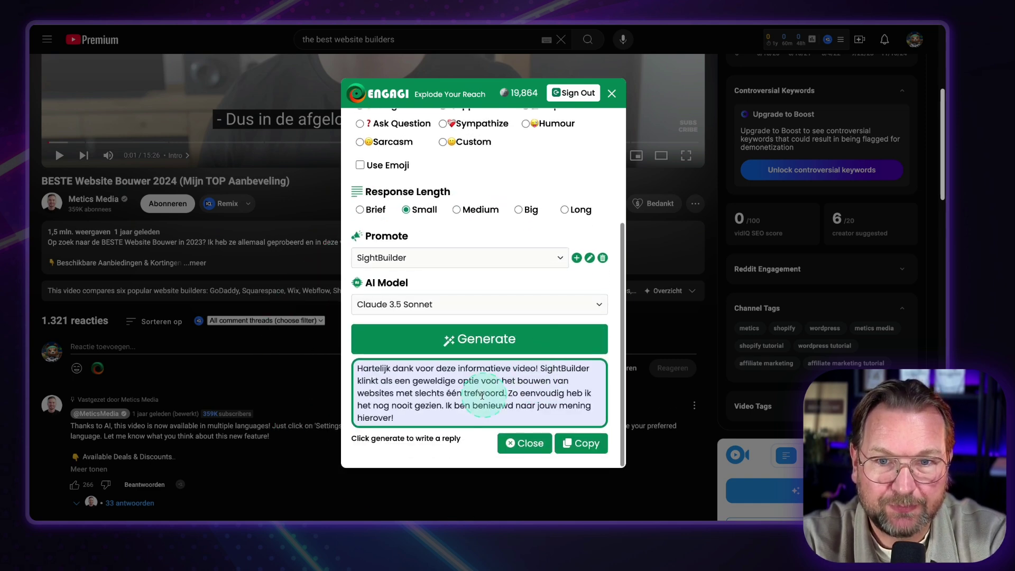
{"action": "scroll", "coordinate": [481, 396], "scroll_direction": "down", "scroll_amount": 1}
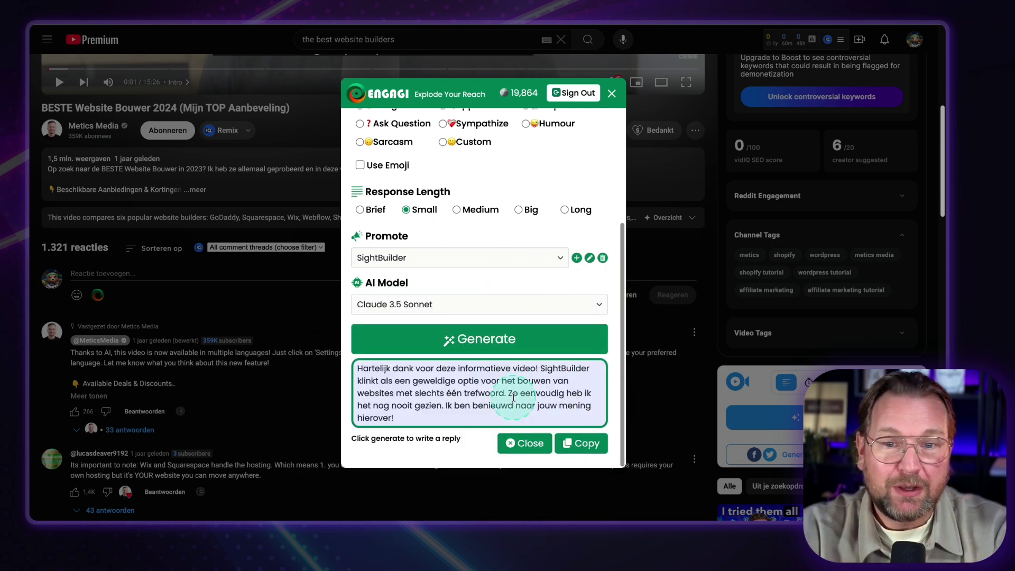
{"action": "scroll", "coordinate": [513, 398], "scroll_direction": "up", "scroll_amount": 3}
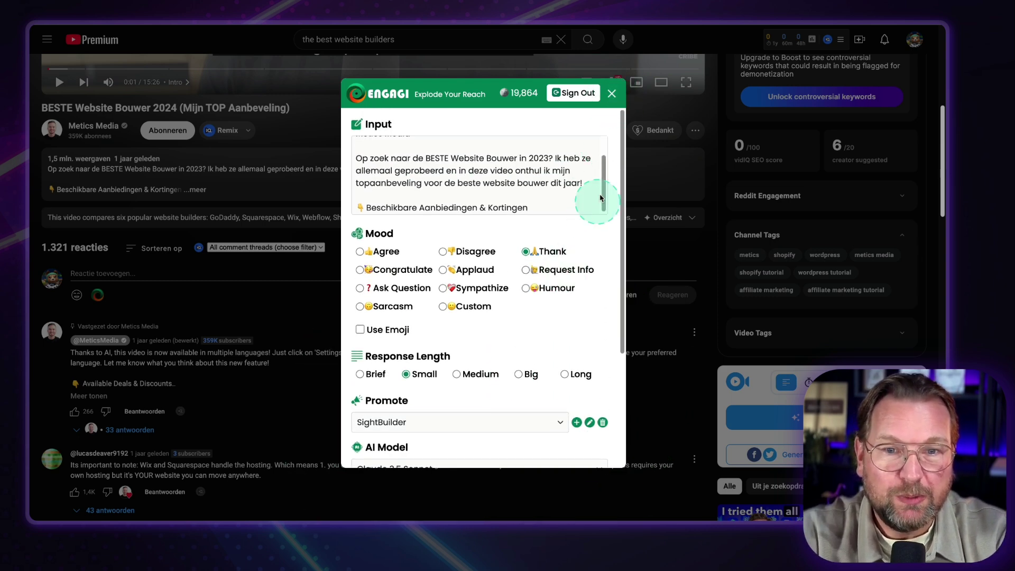
{"action": "left_click", "coordinate": [613, 93]}
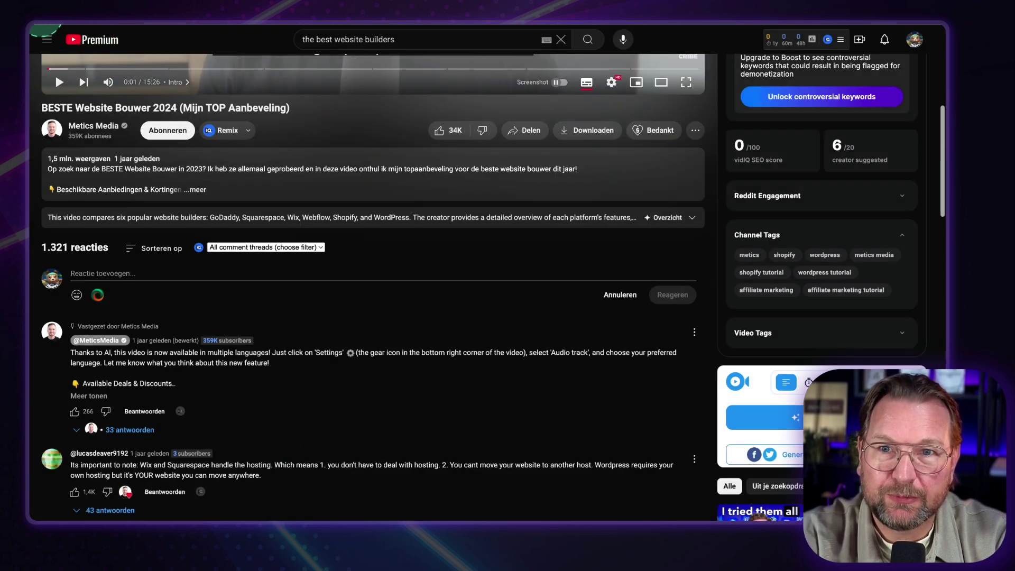
Open and pause the 'I tried every website builder' video, then launch Engagi on a new comment.
{"action": "left_click", "coordinate": [45, 27]}
{"action": "mouse_move", "coordinate": [601, 350]}
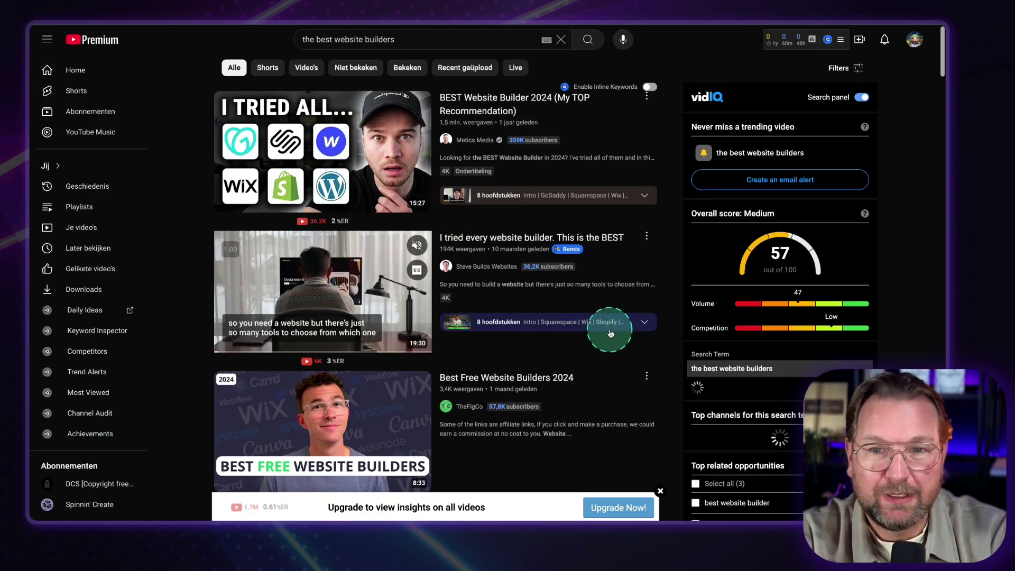
{"action": "left_click", "coordinate": [480, 241]}
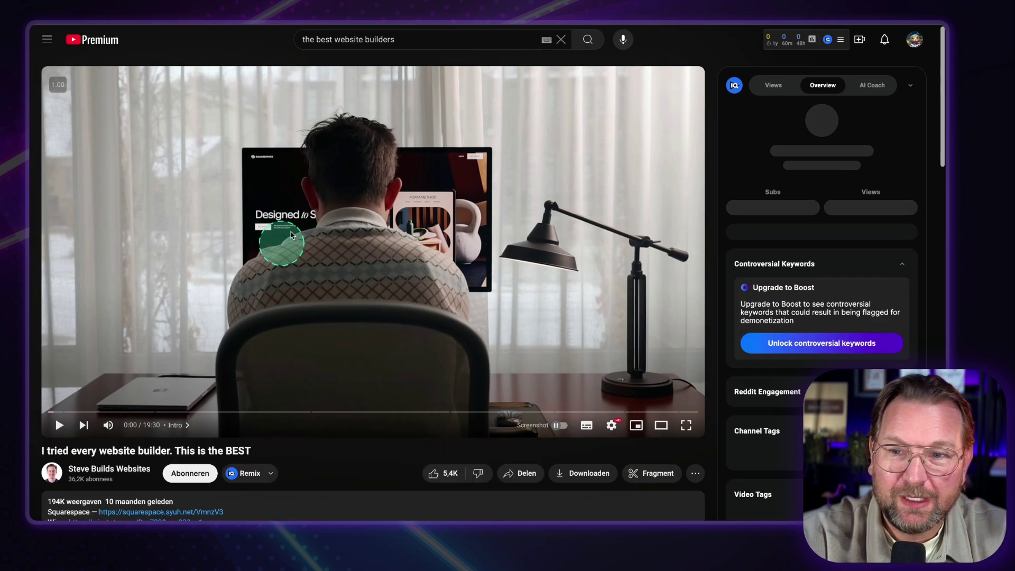
{"action": "left_click", "coordinate": [230, 239]}
{"action": "scroll", "coordinate": [233, 244], "scroll_direction": "down", "scroll_amount": 1}
{"action": "scroll", "coordinate": [233, 245], "scroll_direction": "down", "scroll_amount": 1}
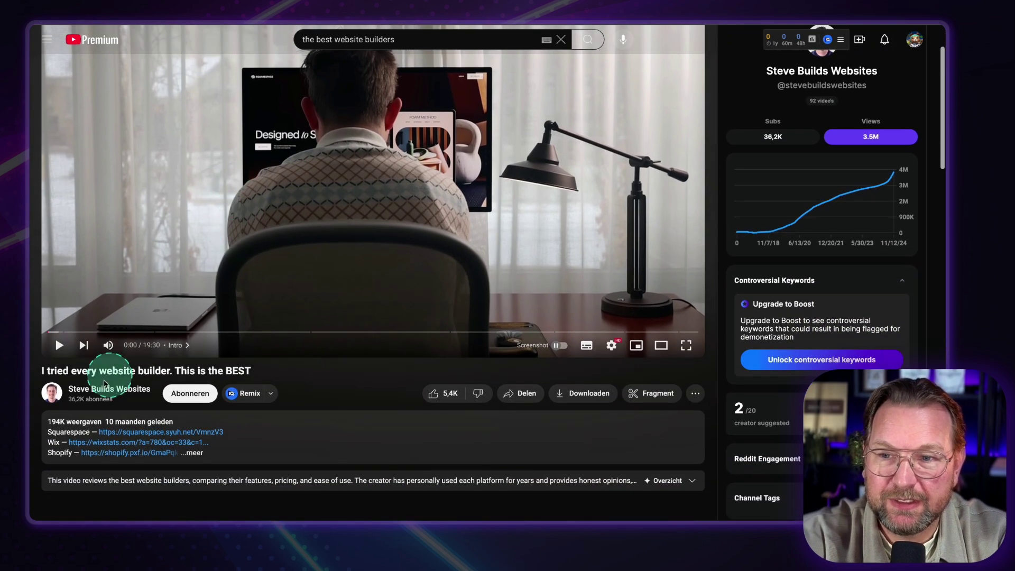
{"action": "scroll", "coordinate": [487, 200], "scroll_direction": "down", "scroll_amount": 4}
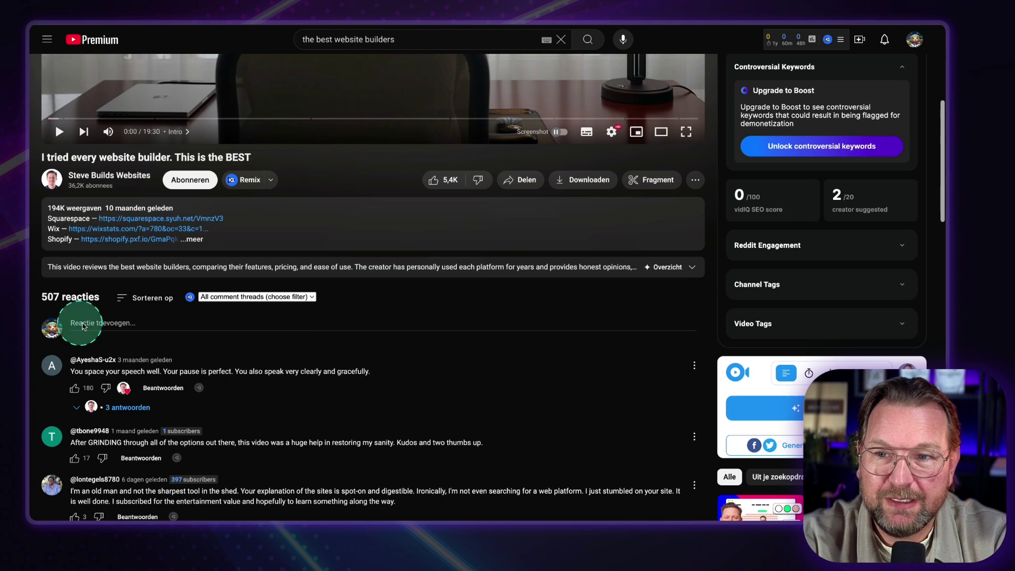
{"action": "left_click", "coordinate": [94, 324]}
{"action": "left_click", "coordinate": [97, 345]}
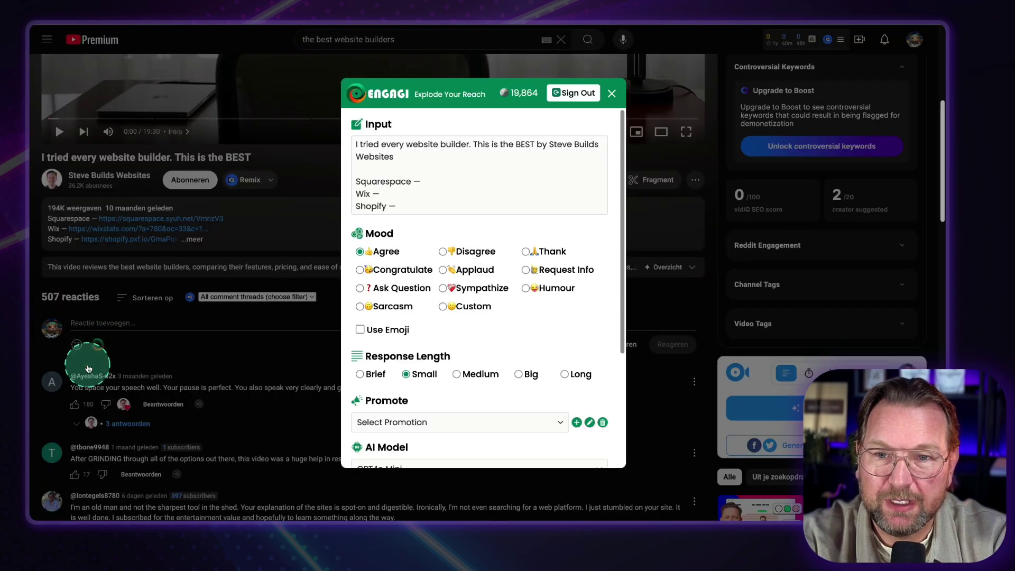
Set the reply to promote SightBuilder, with Claude 3.5 Sonnet as the AI model.
{"action": "left_click", "coordinate": [426, 422]}
{"action": "left_click", "coordinate": [402, 446]}
{"action": "scroll", "coordinate": [510, 370], "scroll_direction": "down", "scroll_amount": 3}
{"action": "left_click", "coordinate": [407, 317]}
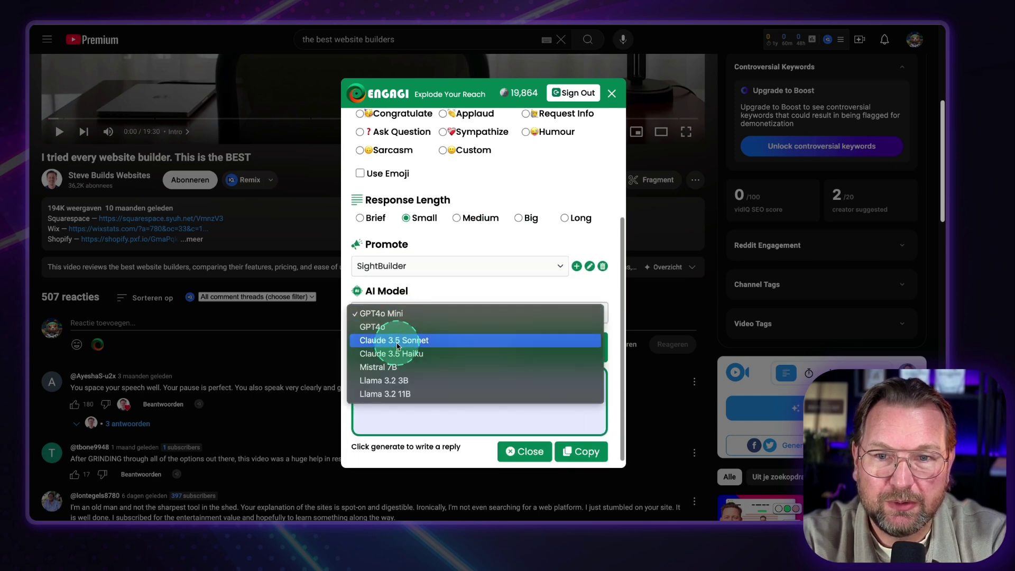
{"action": "left_click", "coordinate": [407, 312]}
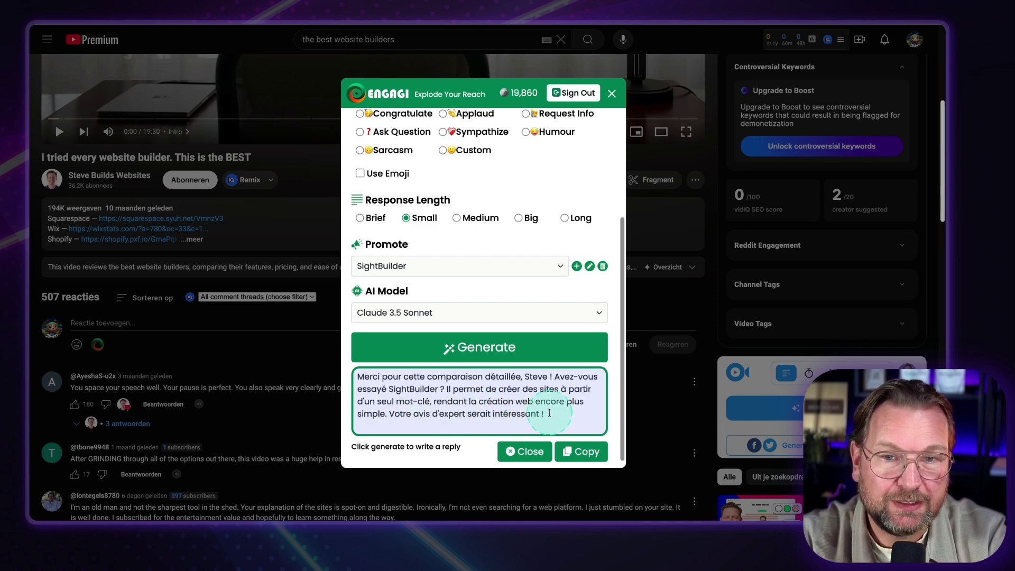
{"action": "scroll", "coordinate": [453, 407], "scroll_direction": "up", "scroll_amount": 3}
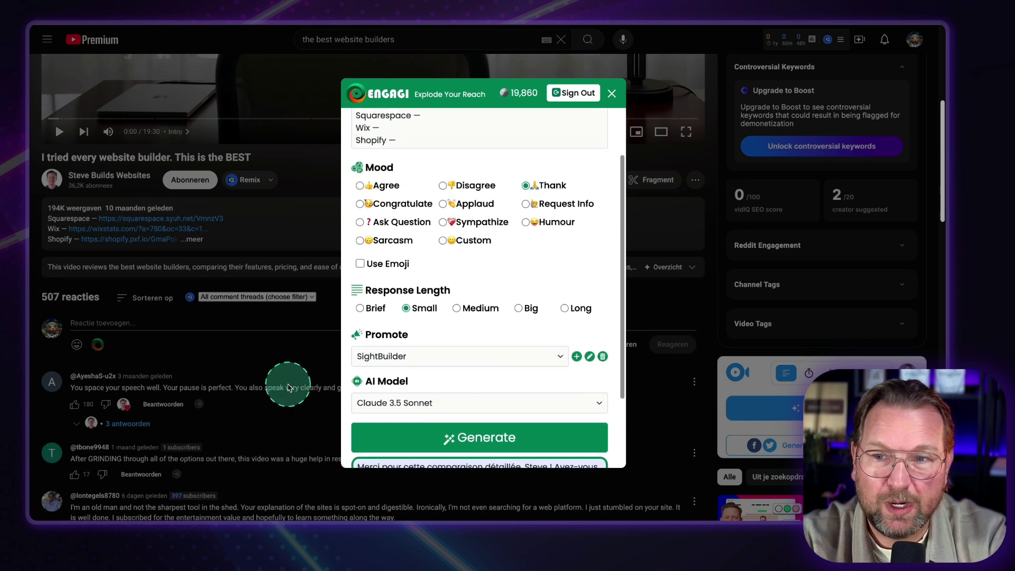
{"action": "scroll", "coordinate": [210, 369], "scroll_direction": "up", "scroll_amount": 1}
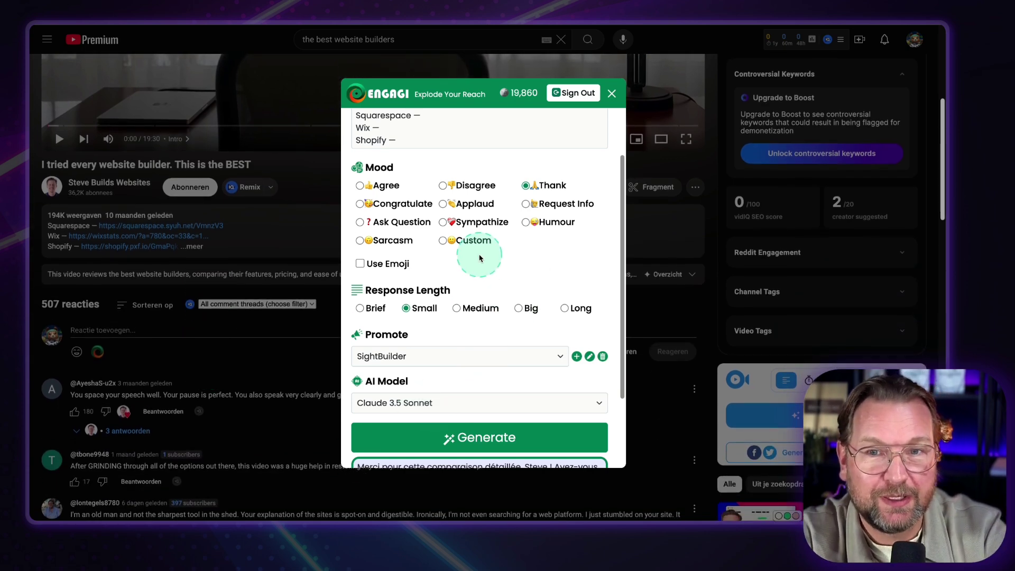
{"action": "scroll", "coordinate": [476, 259], "scroll_direction": "up", "scroll_amount": 2}
{"action": "scroll", "coordinate": [476, 260], "scroll_direction": "down", "scroll_amount": 5}
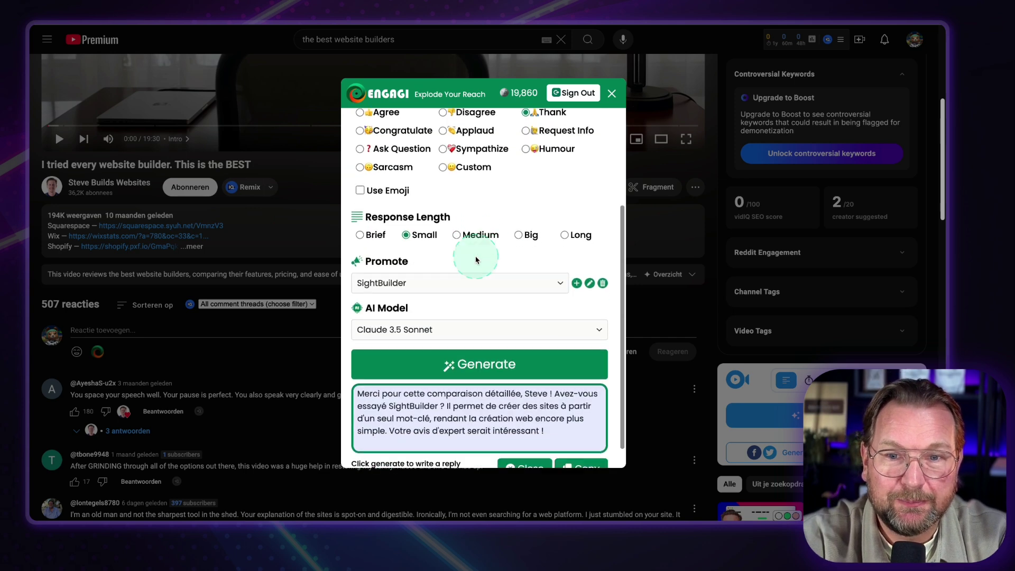
Switch the AI model to GPT4o Mini, regenerate the reply and copy it.
{"action": "left_click", "coordinate": [471, 308]}
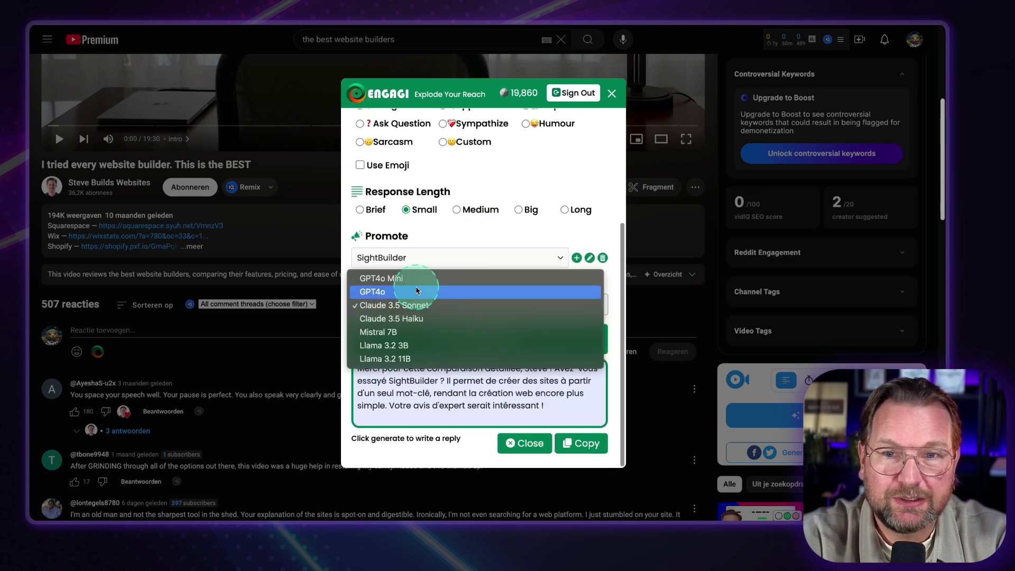
{"action": "left_click", "coordinate": [415, 274]}
{"action": "left_click", "coordinate": [468, 344]}
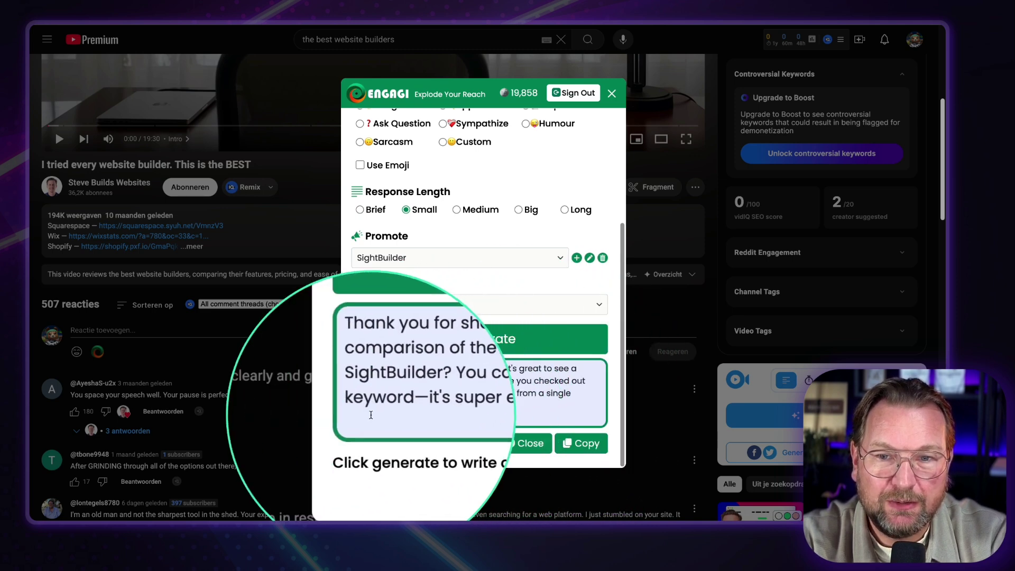
{"action": "left_click", "coordinate": [583, 448]}
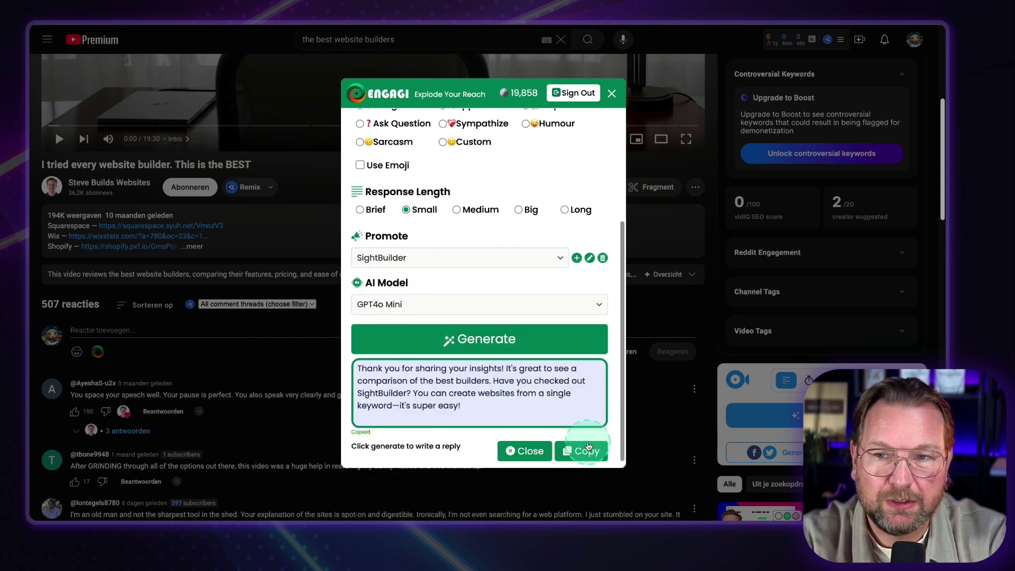
Paste the copied SightBuilder reply into the video's comment box and post it with Reageren.
{"action": "left_click", "coordinate": [612, 93]}
{"action": "left_click", "coordinate": [215, 311]}
{"action": "left_click", "coordinate": [139, 329]}
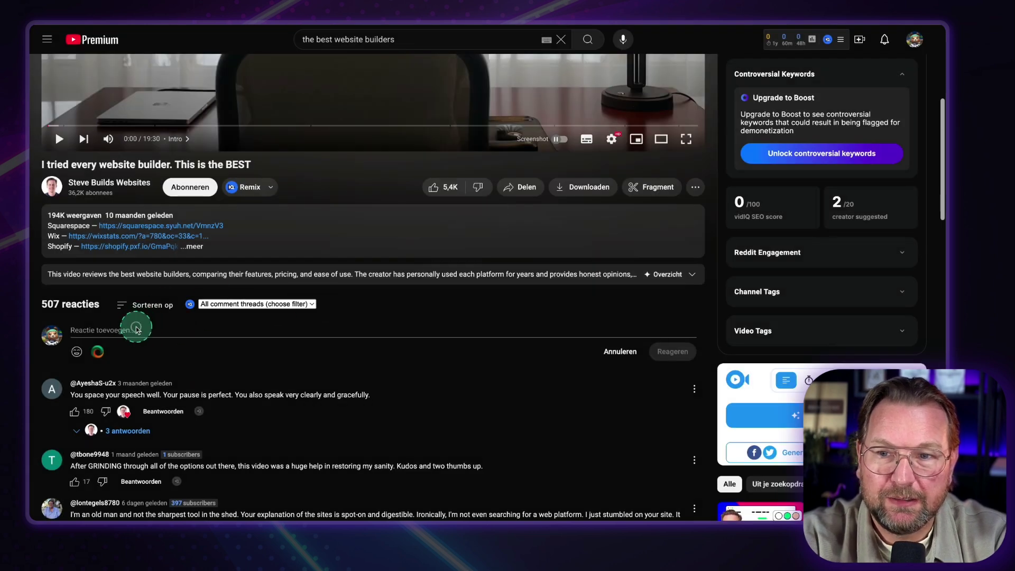
{"action": "key", "text": "ctrl+v"}
{"action": "left_click", "coordinate": [683, 353]}
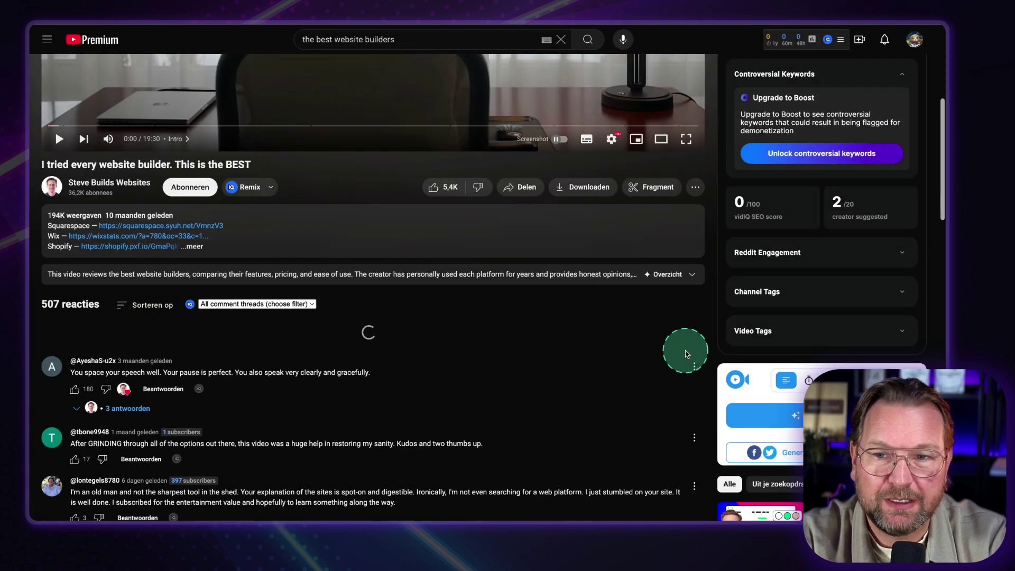
Reopen Engagi on the video with Custom mood, Use Emoji on and no promotion selected.
{"action": "left_click", "coordinate": [96, 332]}
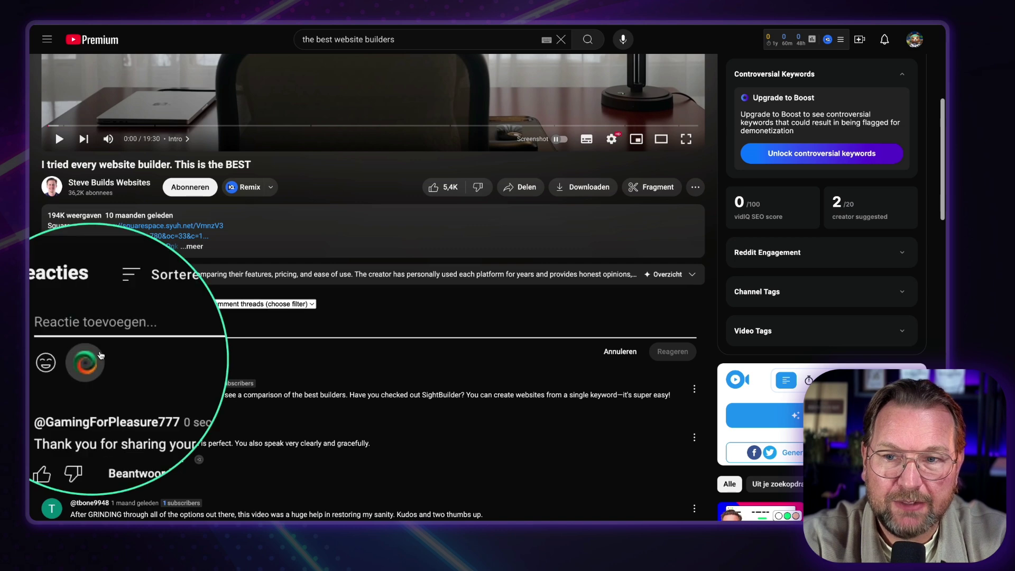
{"action": "left_click", "coordinate": [97, 352]}
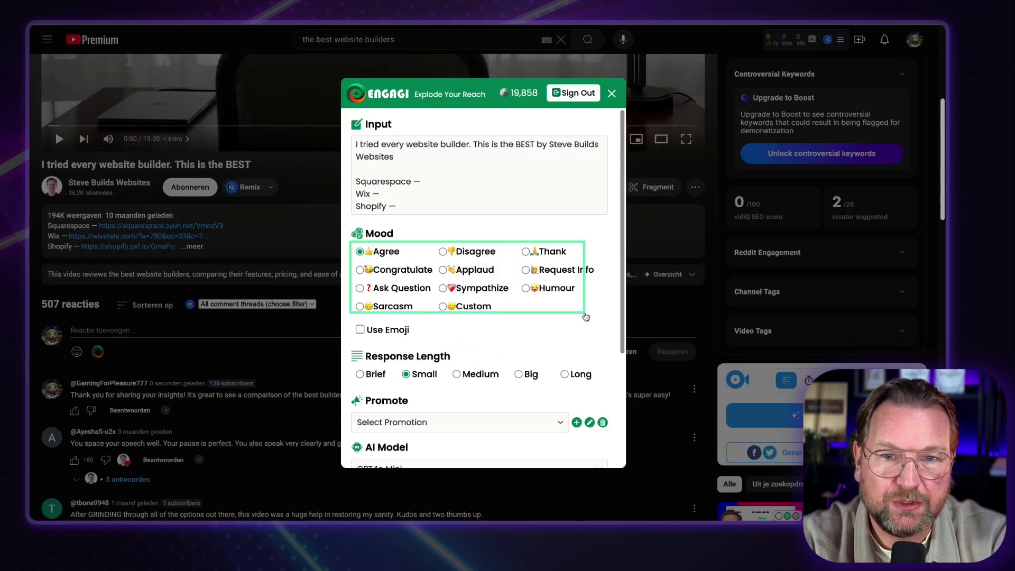
{"action": "left_click", "coordinate": [443, 307]}
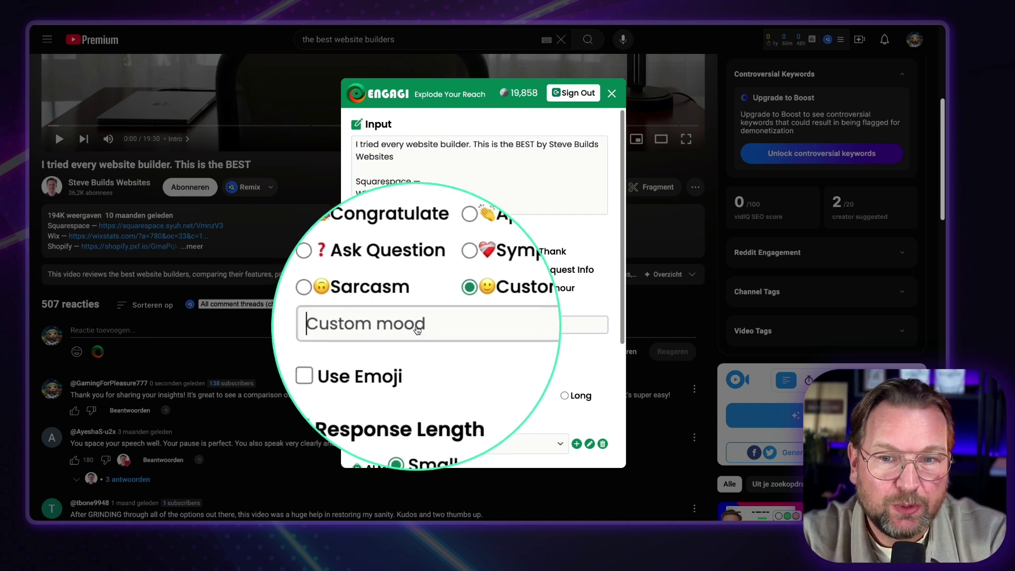
{"action": "left_click", "coordinate": [356, 351]}
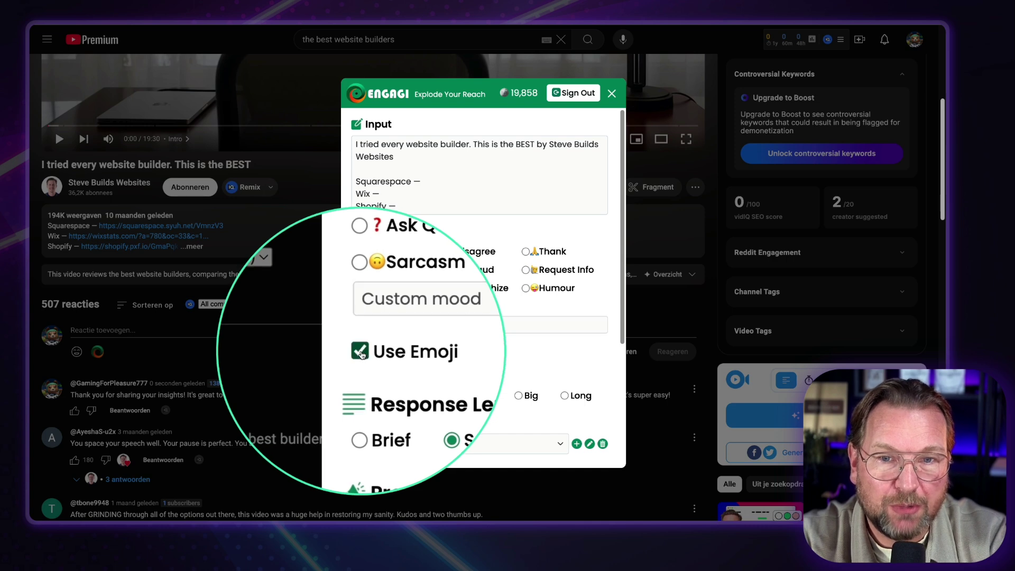
{"action": "scroll", "coordinate": [529, 386], "scroll_direction": "down", "scroll_amount": 5}
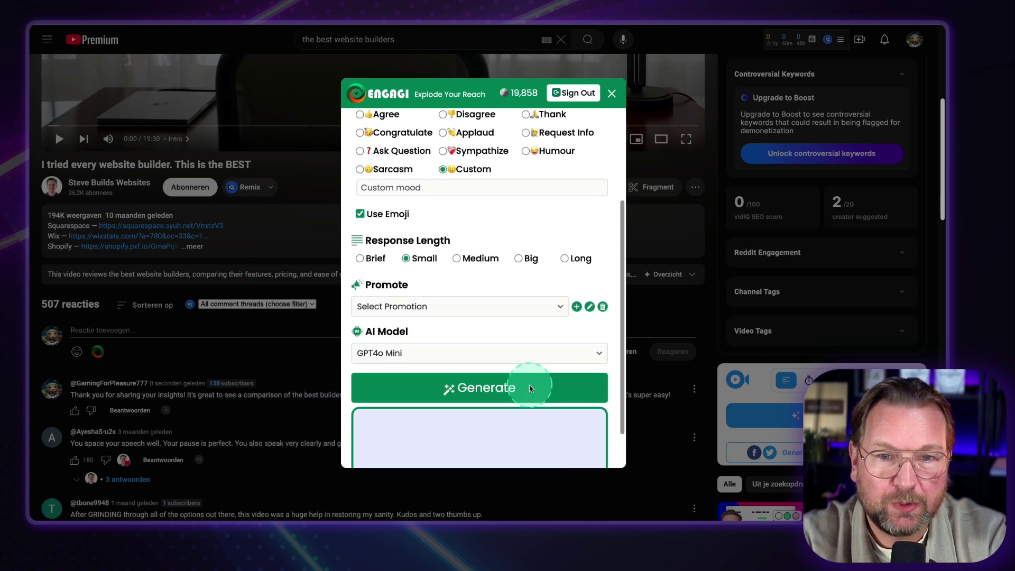
{"action": "left_click", "coordinate": [402, 306]}
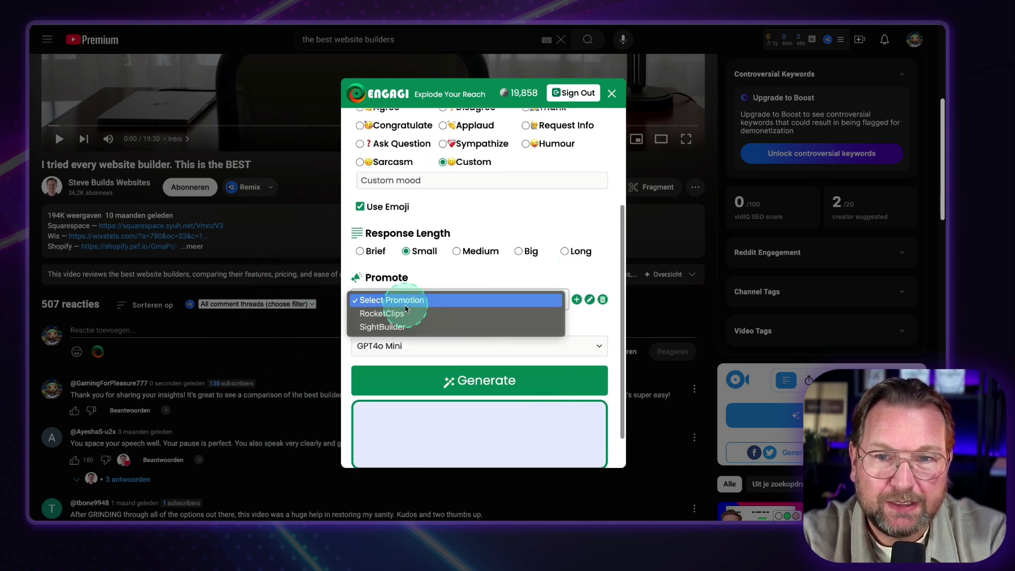
{"action": "left_click", "coordinate": [572, 299]}
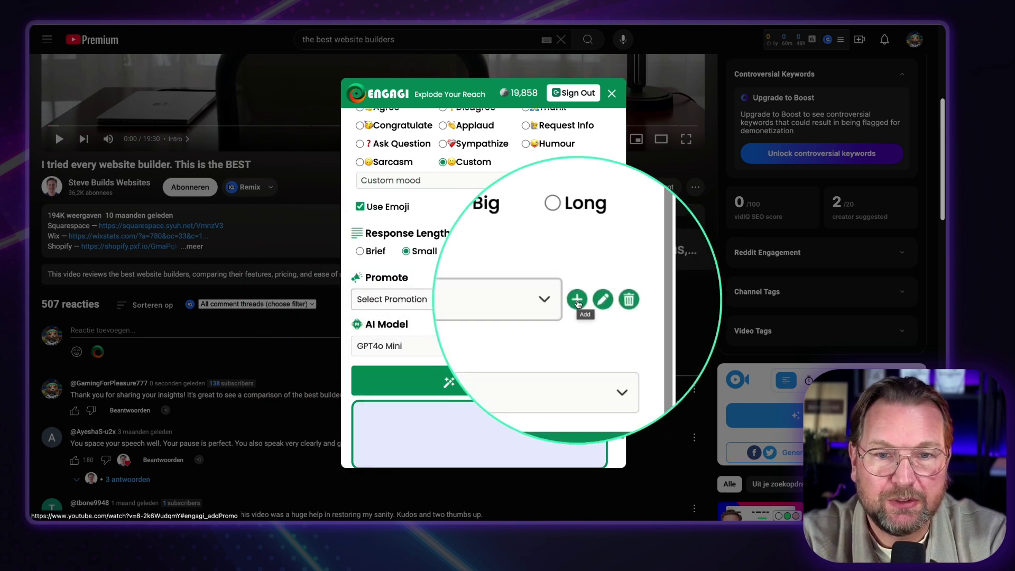
Save a new promotion titled 'Engagi' describing AI-driven automatic engagement with posts.
{"action": "left_click", "coordinate": [578, 298]}
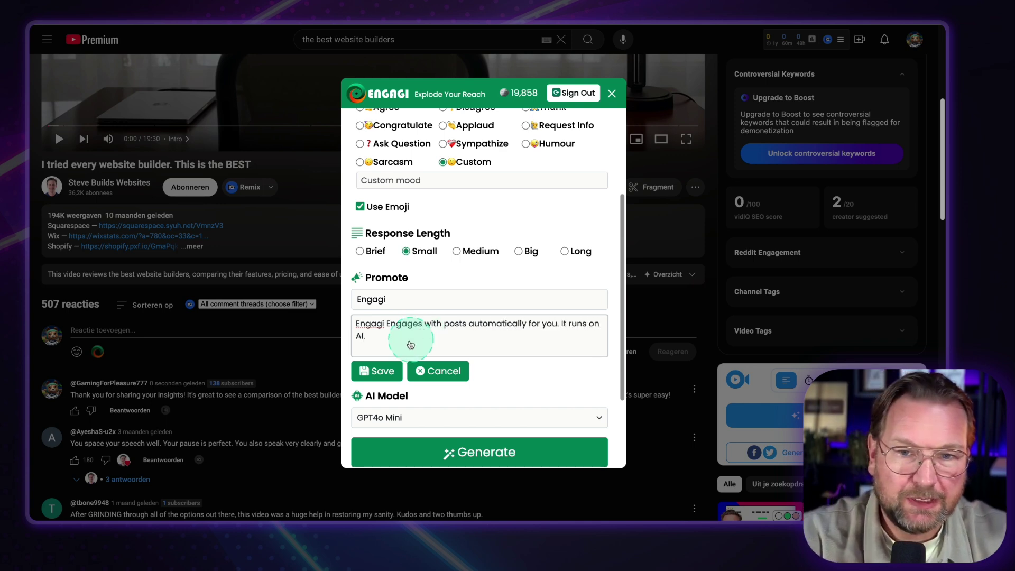
{"action": "left_click", "coordinate": [384, 371]}
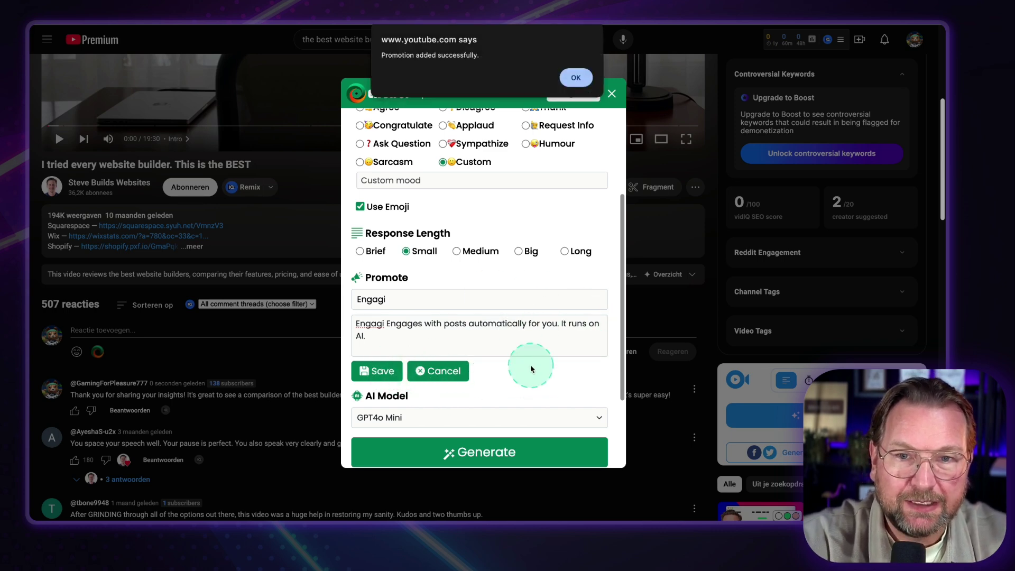
{"action": "left_click", "coordinate": [575, 76]}
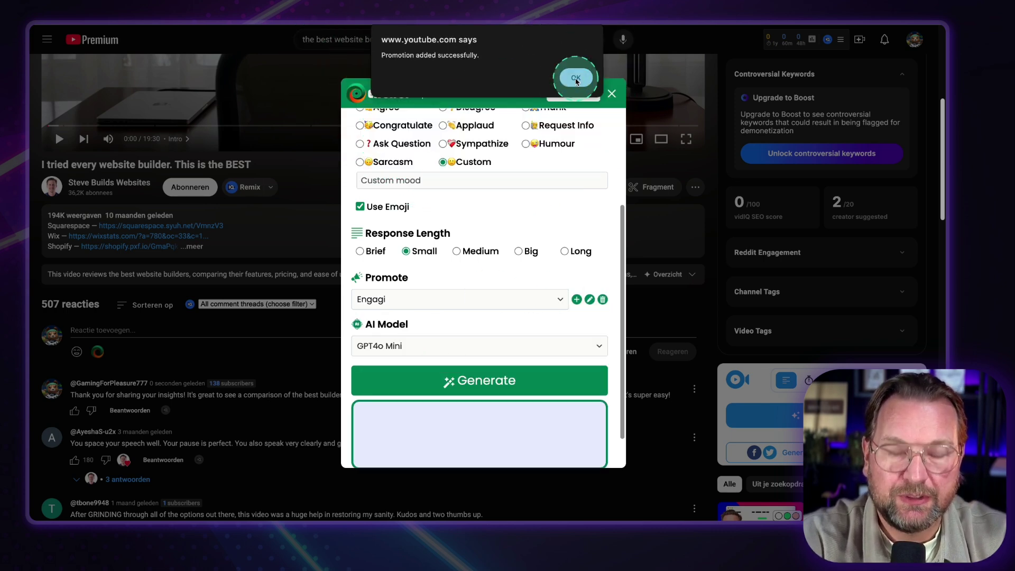
Reload the video page, pause the video, and reopen Engagi's Promote list.
{"action": "key", "text": "F5"}
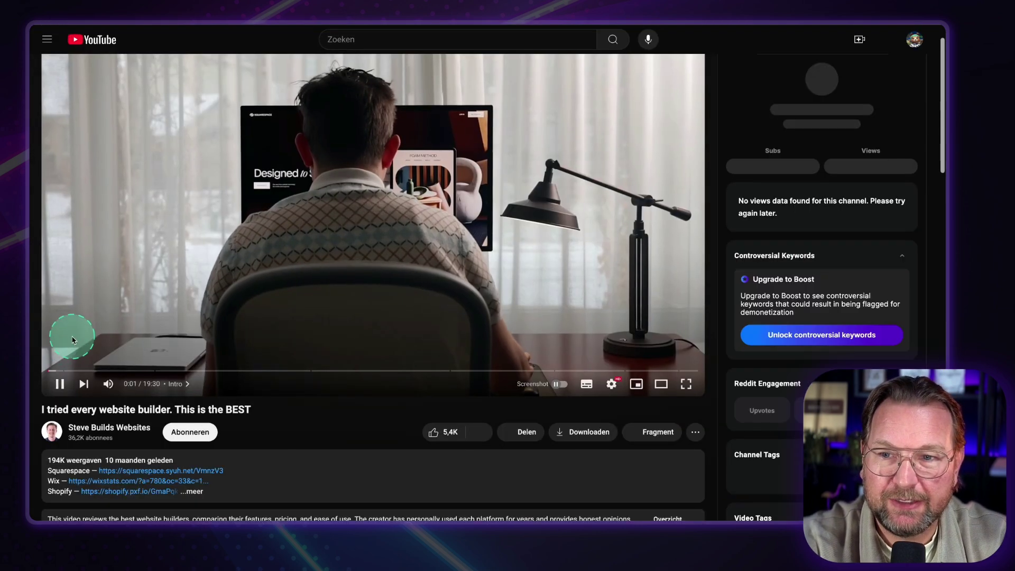
{"action": "left_click", "coordinate": [69, 336]}
{"action": "scroll", "coordinate": [304, 310], "scroll_direction": "down", "scroll_amount": 4}
{"action": "scroll", "coordinate": [162, 344], "scroll_direction": "down", "scroll_amount": 1}
{"action": "left_click", "coordinate": [101, 358]}
{"action": "scroll", "coordinate": [494, 318], "scroll_direction": "down", "scroll_amount": 2}
{"action": "left_click", "coordinate": [494, 330]}
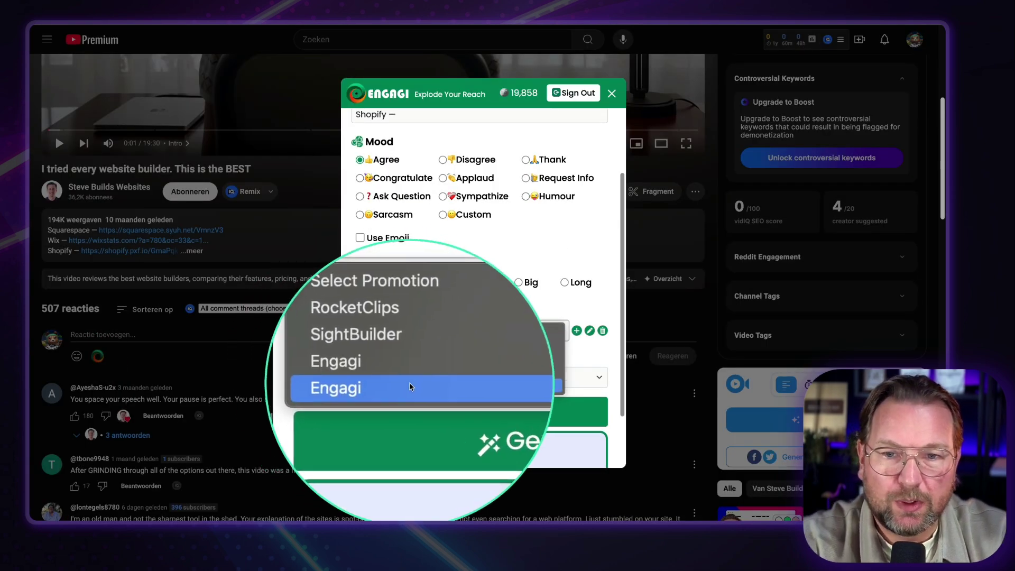
Delete the duplicate Engagi promotion and confirm both prompts.
{"action": "left_click", "coordinate": [410, 386]}
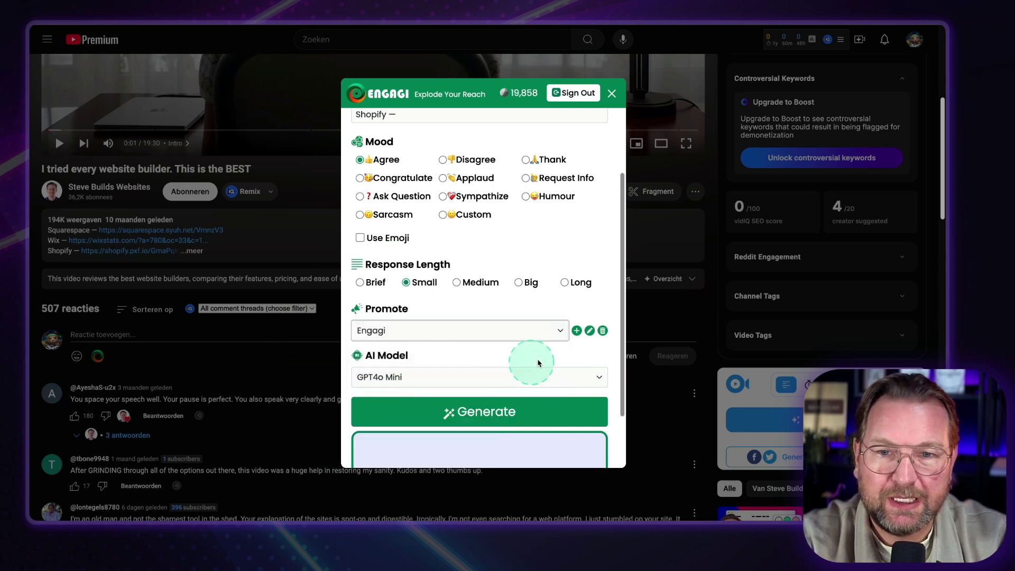
{"action": "left_click", "coordinate": [603, 331]}
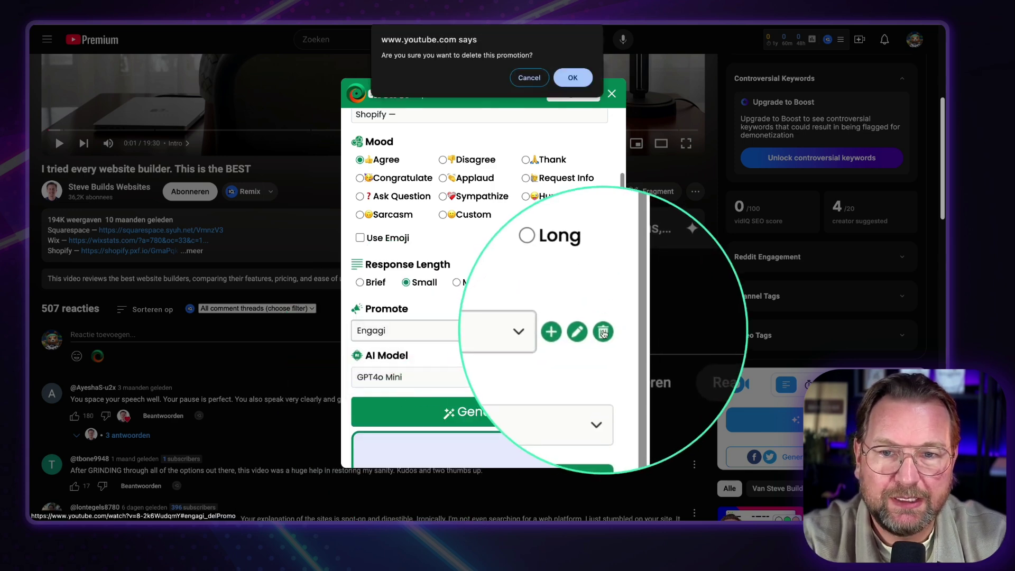
{"action": "left_click", "coordinate": [572, 78]}
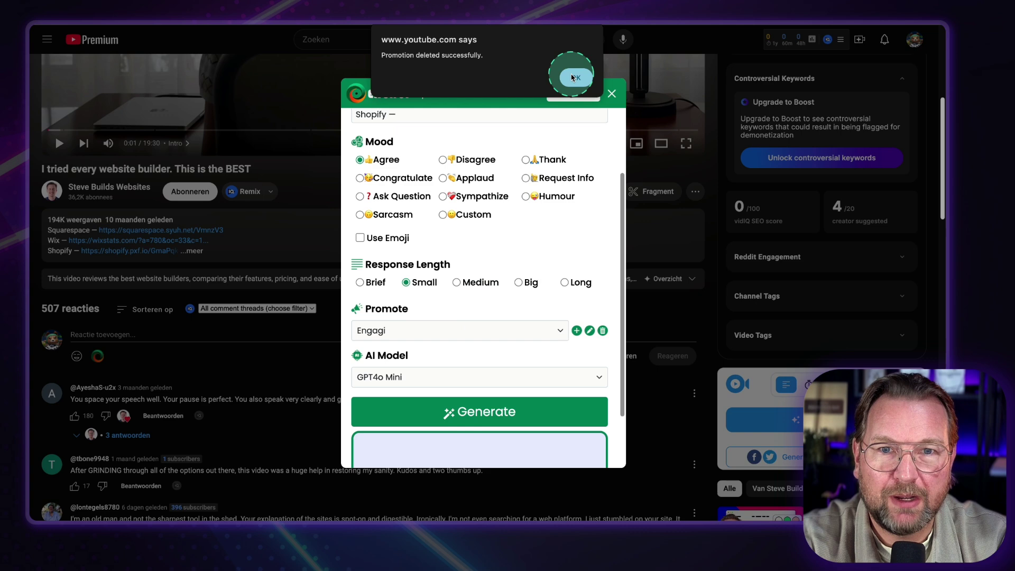
{"action": "left_click", "coordinate": [575, 78]}
Verify the Promote list now holds a single Engagi entry.
{"action": "left_click", "coordinate": [416, 333]}
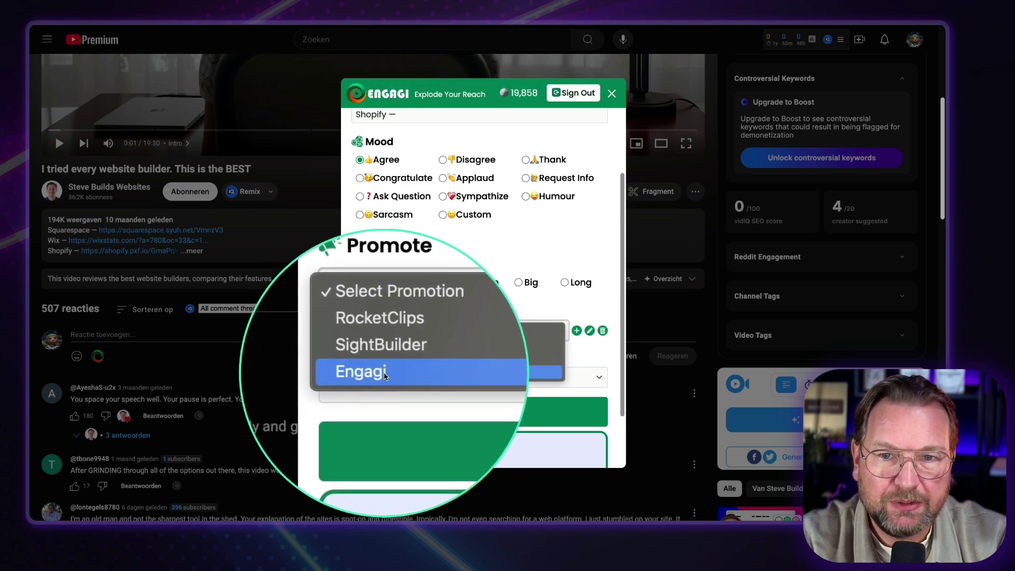
{"action": "left_click", "coordinate": [551, 272]}
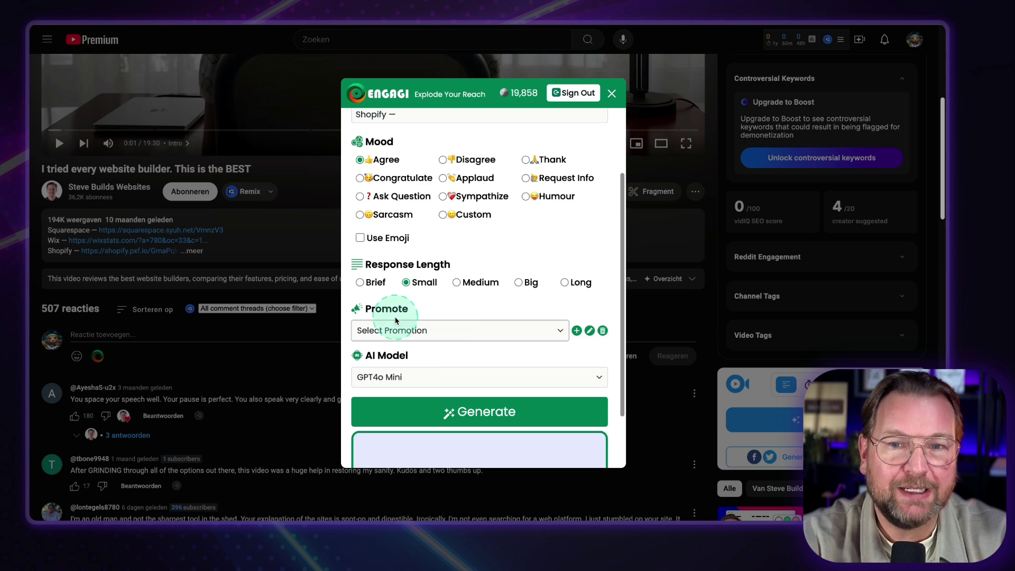
{"action": "left_click", "coordinate": [420, 330]}
{"action": "left_click", "coordinate": [505, 302]}
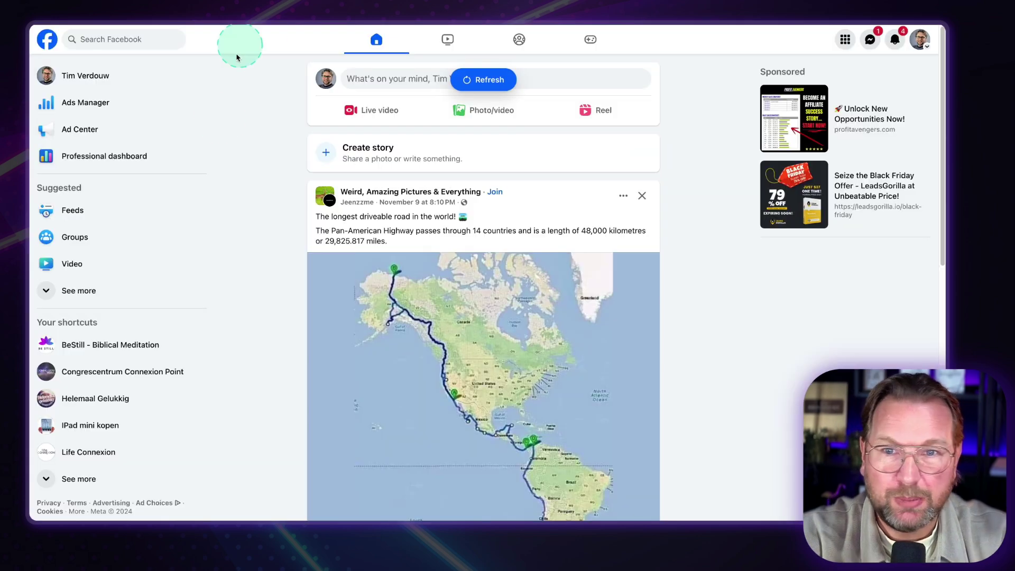
{"action": "scroll", "coordinate": [238, 197], "scroll_direction": "down", "scroll_amount": 10}
Scroll the Facebook feed until the McLaren Owners Club post's comment field is visible.
{"action": "scroll", "coordinate": [320, 216], "scroll_direction": "down", "scroll_amount": 10}
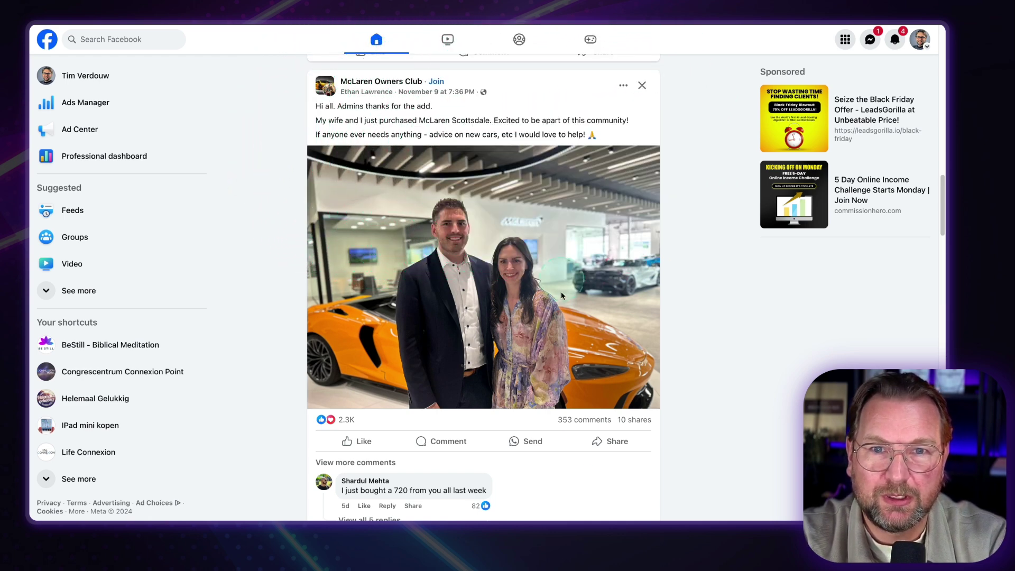
{"action": "left_click", "coordinate": [563, 449]}
{"action": "scroll", "coordinate": [374, 459], "scroll_direction": "down", "scroll_amount": 3}
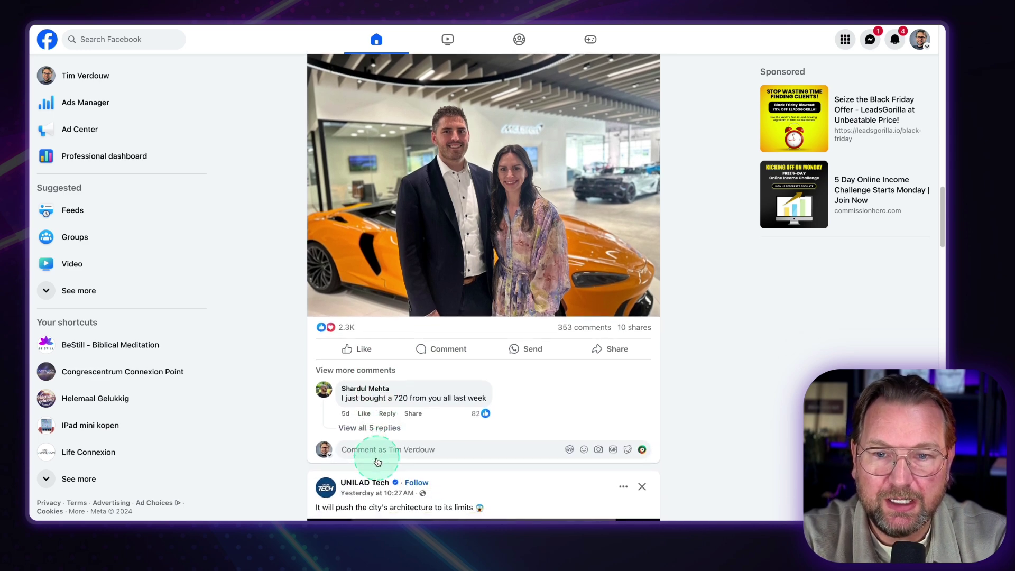
Generate a Custom-mood, Medium-length Engagi reply for the McLaren post, then close the panel.
{"action": "left_click", "coordinate": [378, 456]}
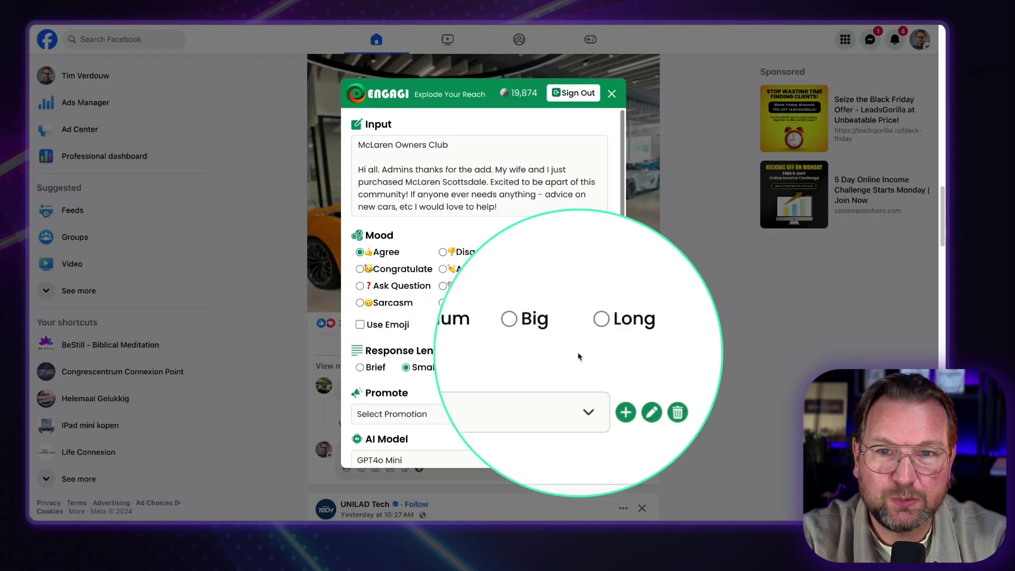
{"action": "left_click", "coordinate": [442, 303]}
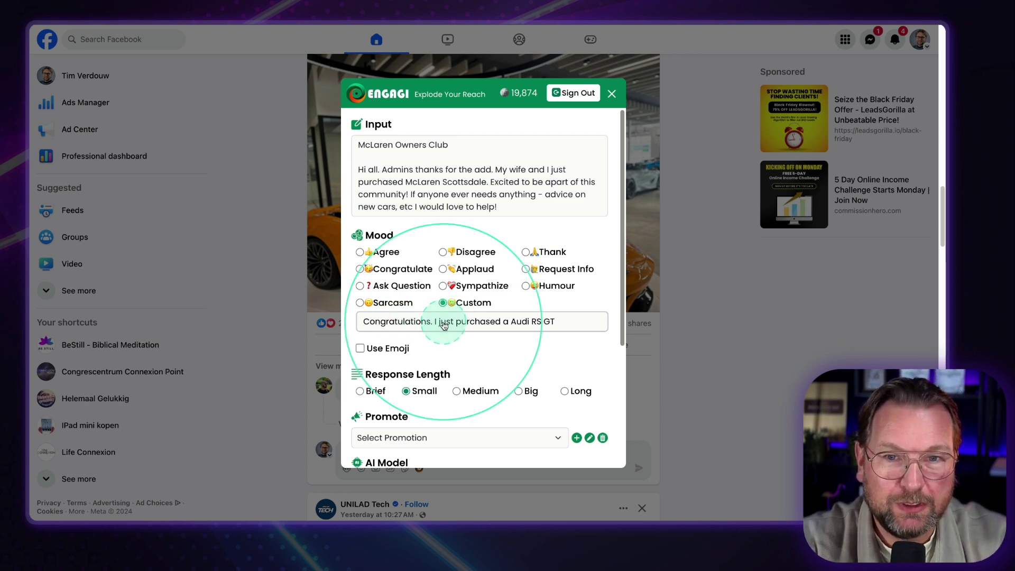
{"action": "scroll", "coordinate": [468, 299], "scroll_direction": "down", "scroll_amount": 2}
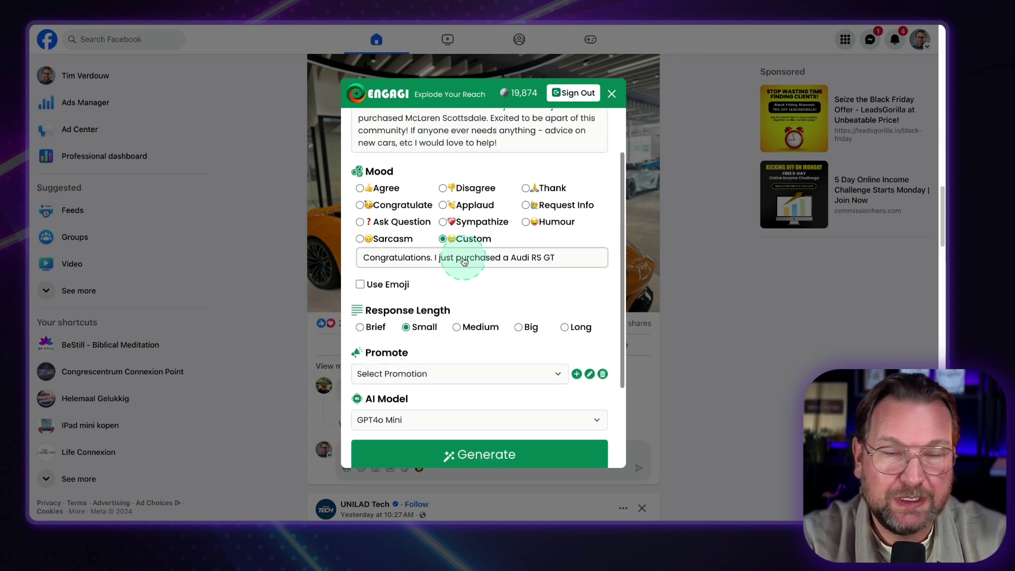
{"action": "scroll", "coordinate": [467, 265], "scroll_direction": "down", "scroll_amount": 2}
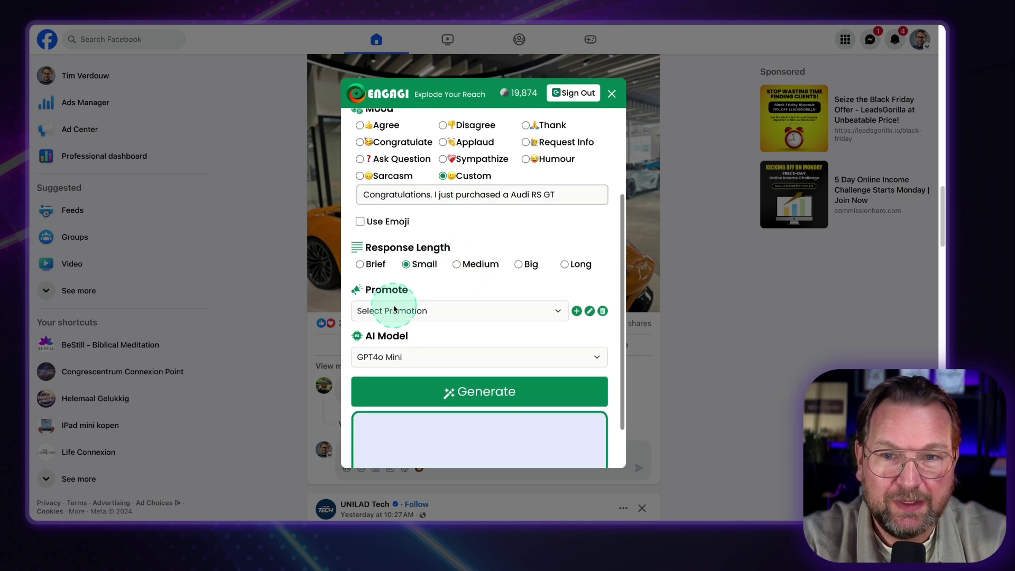
{"action": "left_click", "coordinate": [458, 268]}
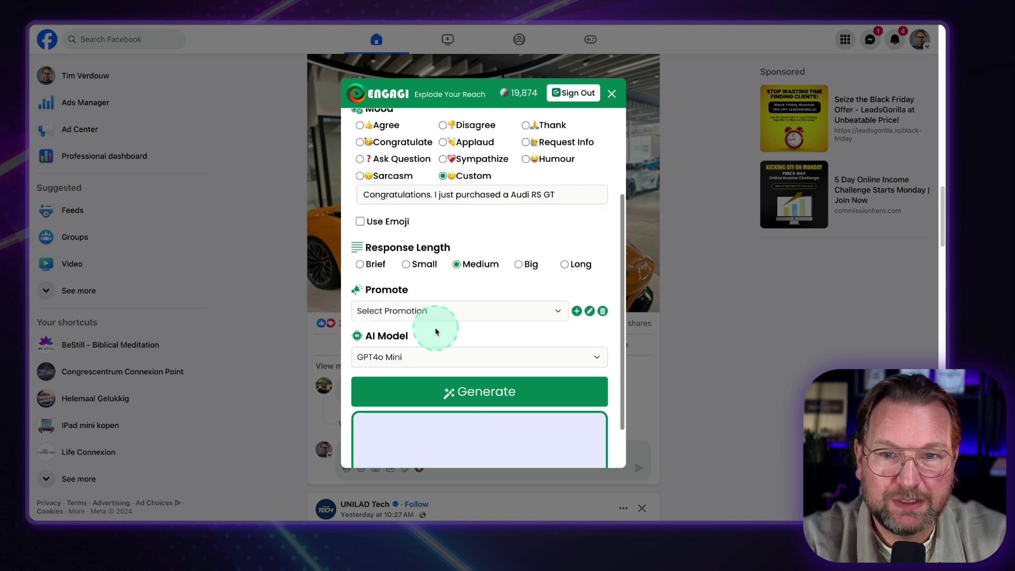
{"action": "scroll", "coordinate": [435, 332], "scroll_direction": "down", "scroll_amount": 2}
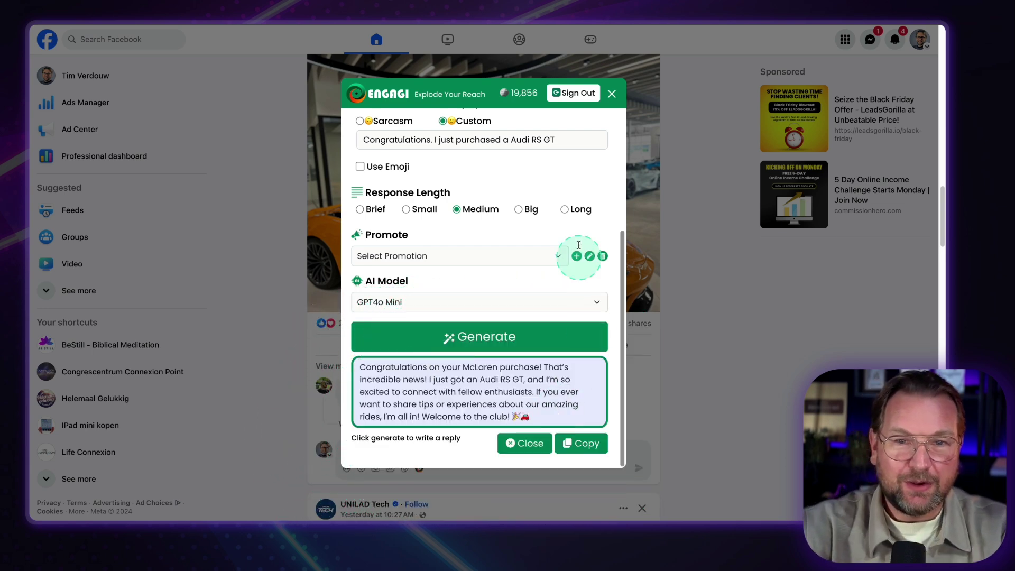
{"action": "left_click", "coordinate": [612, 93]}
Scroll down to The Archaeologist's Parthenon optical-illusions post and open its comments.
{"action": "scroll", "coordinate": [506, 256], "scroll_direction": "down", "scroll_amount": 5}
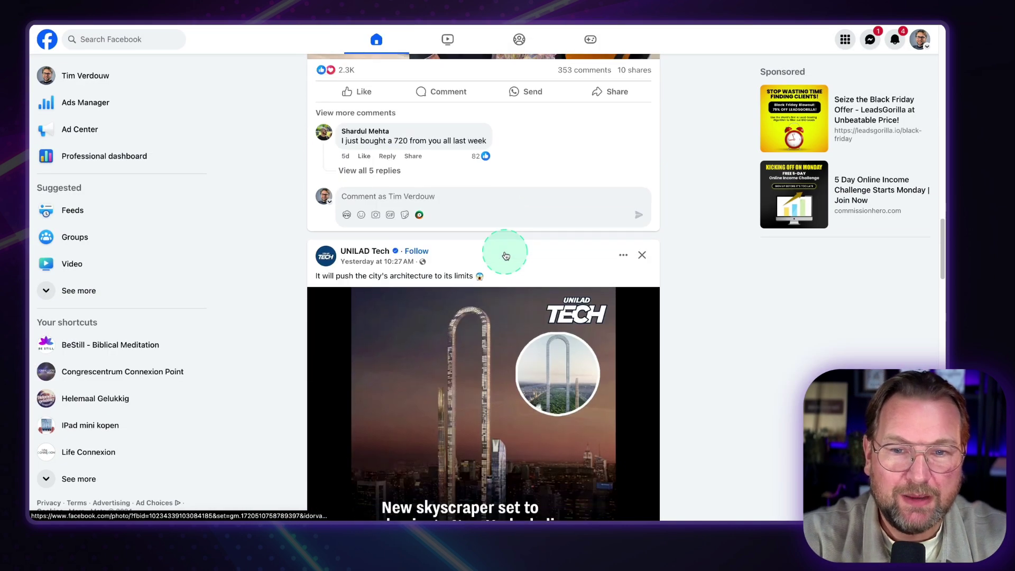
{"action": "scroll", "coordinate": [506, 256], "scroll_direction": "down", "scroll_amount": 9}
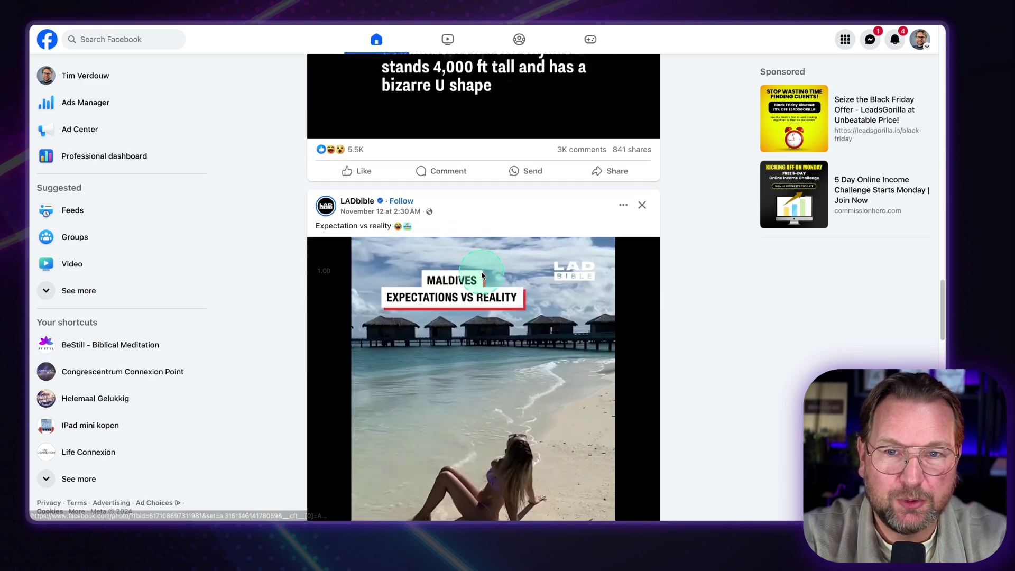
{"action": "scroll", "coordinate": [482, 276], "scroll_direction": "down", "scroll_amount": 8}
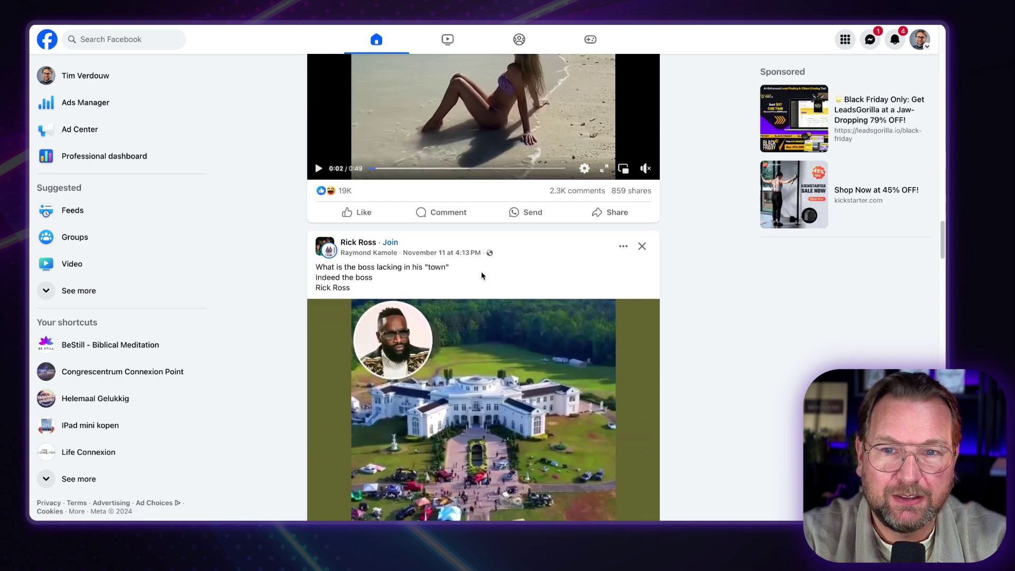
{"action": "scroll", "coordinate": [482, 276], "scroll_direction": "down", "scroll_amount": 9}
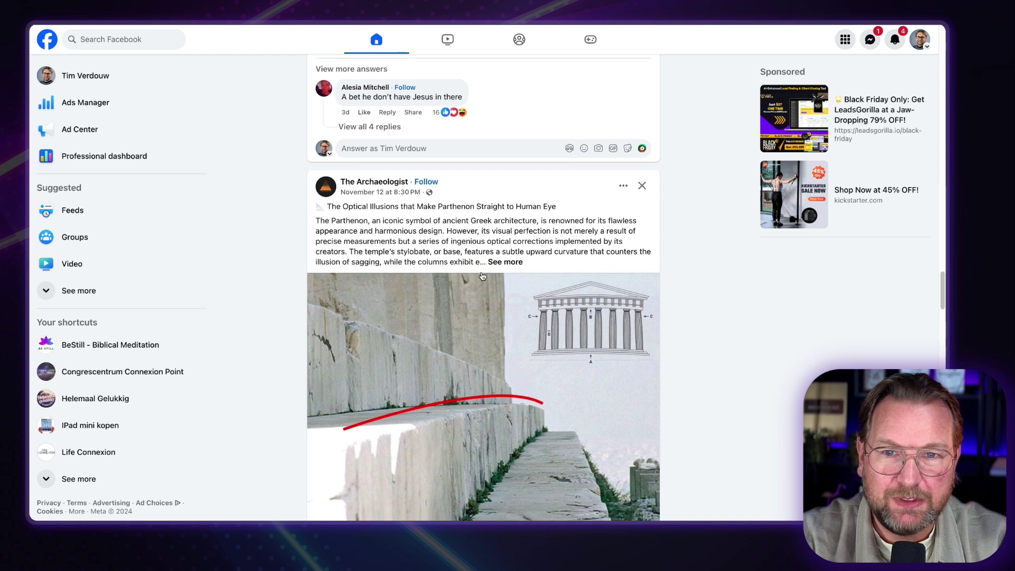
{"action": "scroll", "coordinate": [412, 221], "scroll_direction": "down", "scroll_amount": 2}
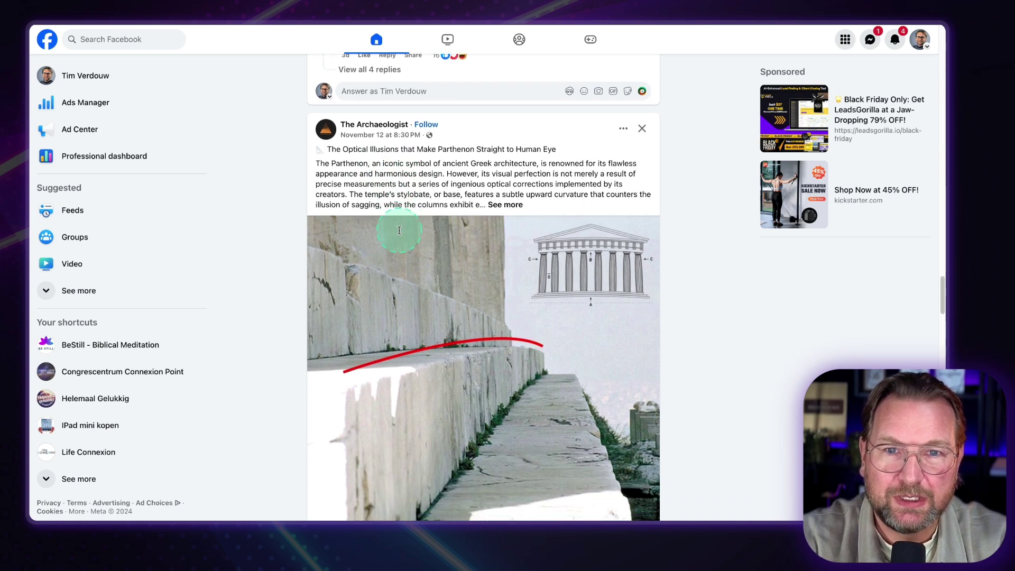
{"action": "scroll", "coordinate": [403, 171], "scroll_direction": "down", "scroll_amount": 5}
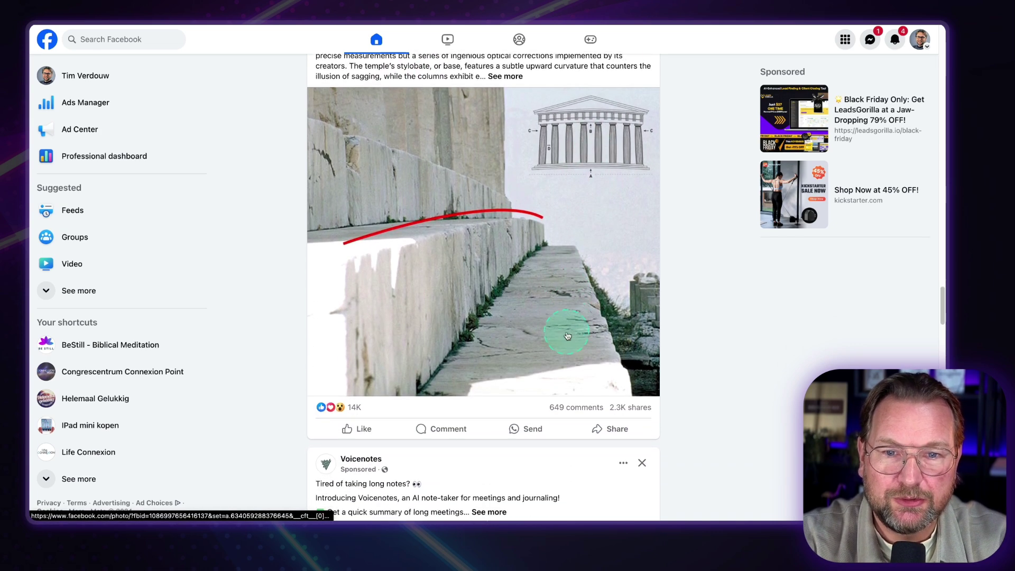
{"action": "left_click", "coordinate": [575, 422]}
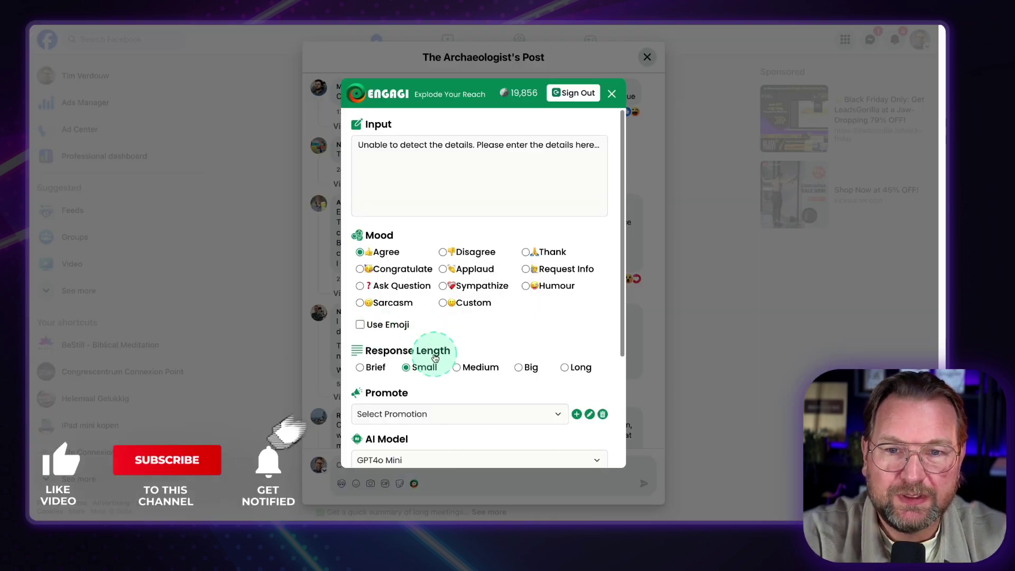
Set the reply to Custom mood 'I love optical illusions!' using the Mistral 7B model.
{"action": "left_click", "coordinate": [442, 303]}
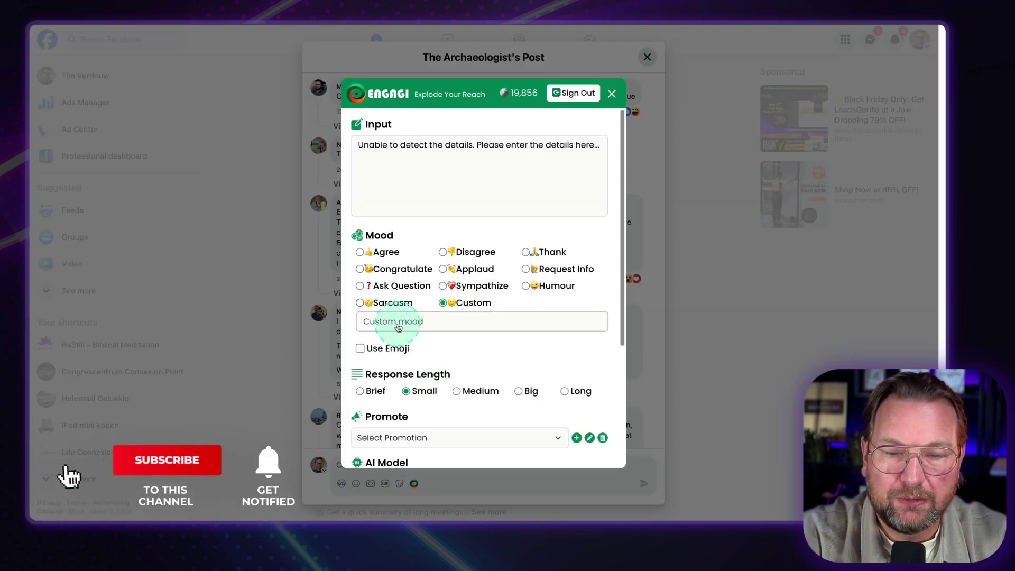
{"action": "type", "text": "I love optical illusions!"}
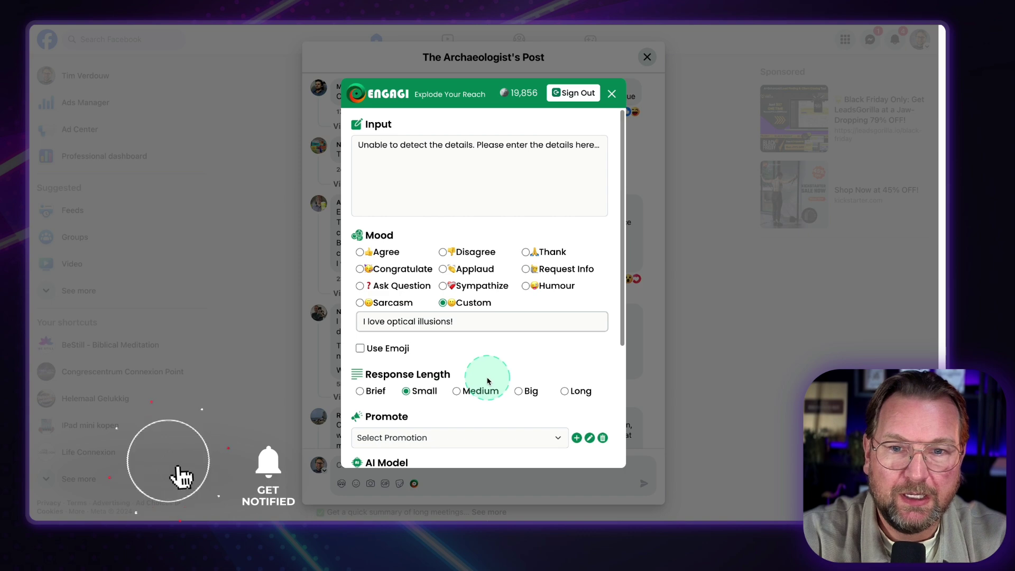
{"action": "scroll", "coordinate": [546, 342], "scroll_direction": "down", "scroll_amount": 3}
{"action": "scroll", "coordinate": [481, 402], "scroll_direction": "down", "scroll_amount": 2}
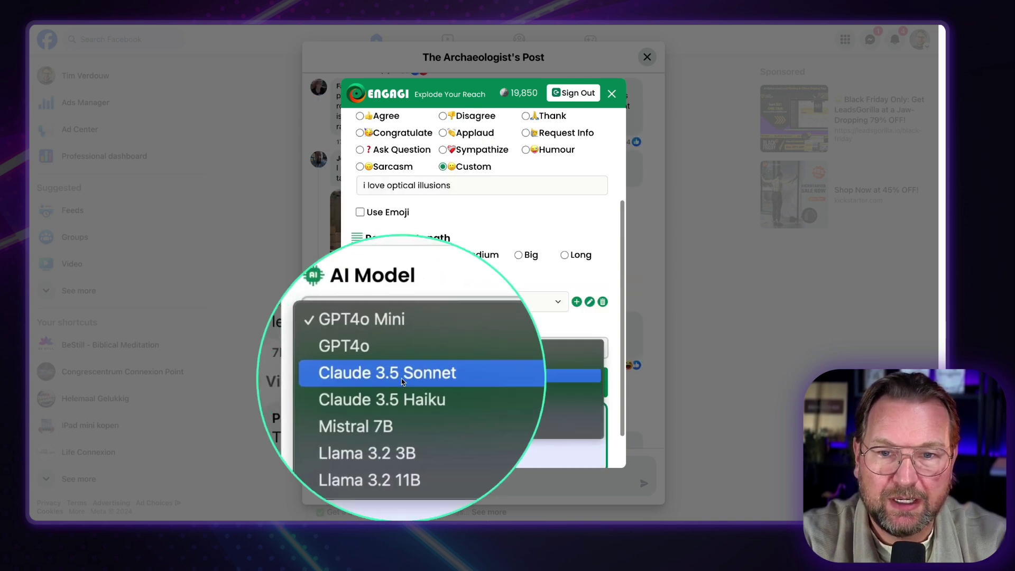
{"action": "left_click", "coordinate": [502, 367]}
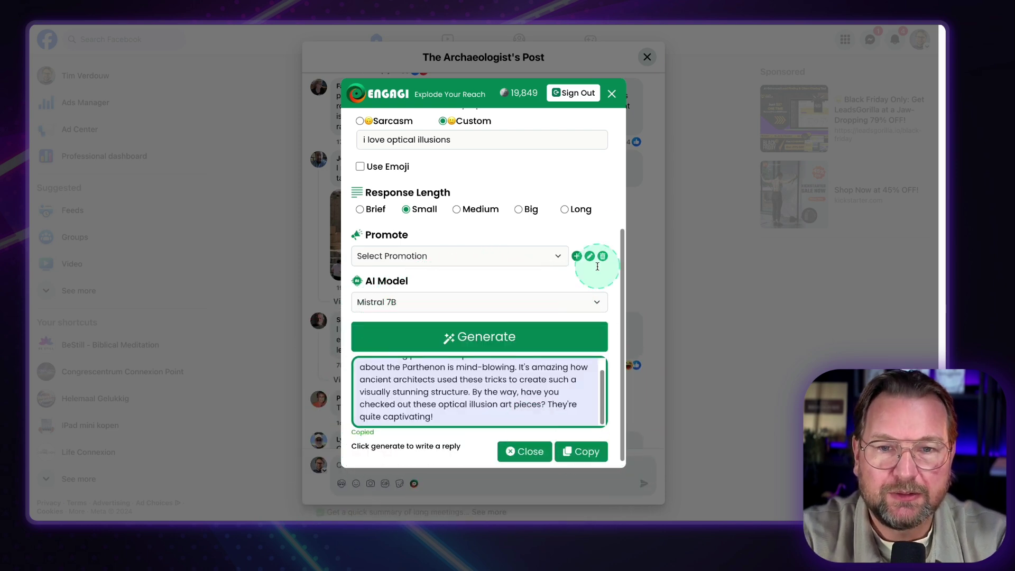
Close Engagi and the Parthenon post dialog to return to the news feed.
{"action": "left_click", "coordinate": [612, 93]}
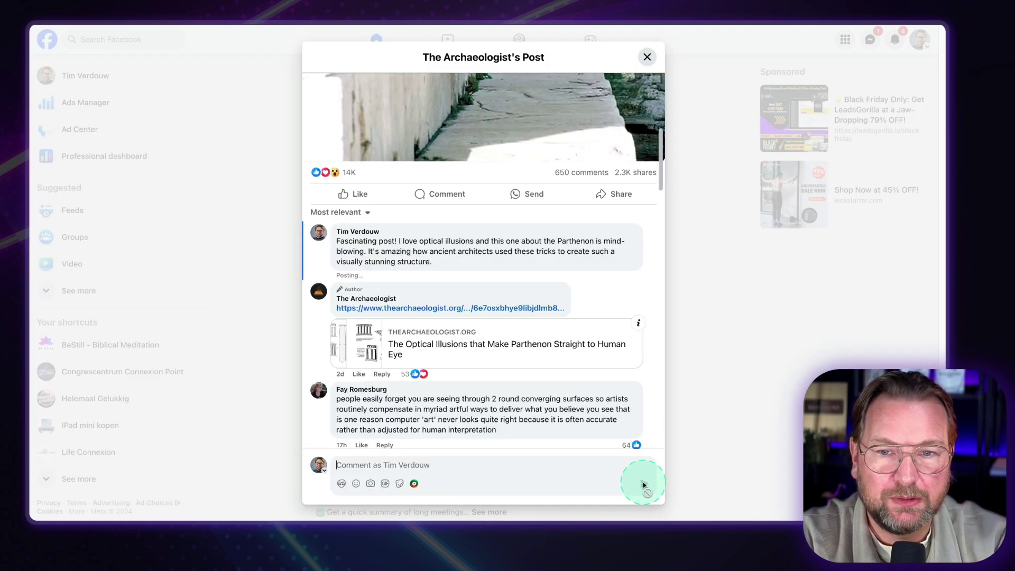
{"action": "left_click", "coordinate": [647, 58]}
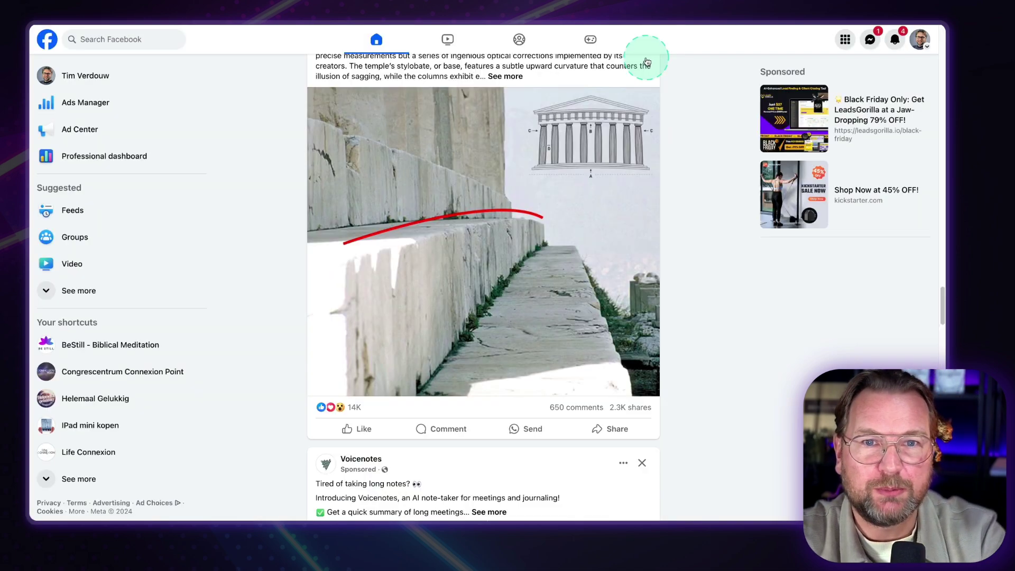
{"action": "left_click", "coordinate": [580, 86]}
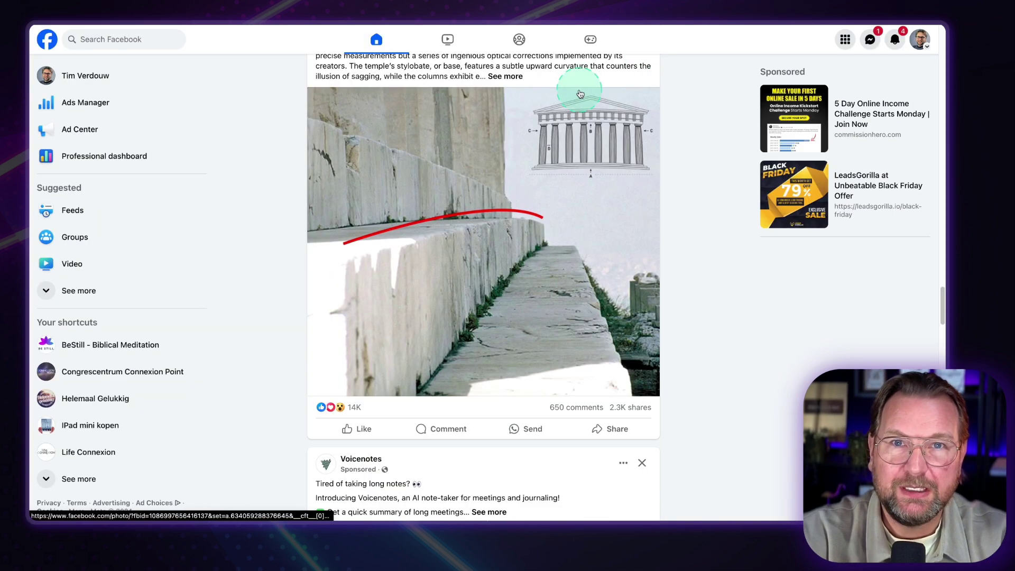
On LinkedIn, open the comments under Apple's promoted 'Trade in. Level up.' MacBook Pro ad.
{"action": "left_click", "coordinate": [716, 45]}
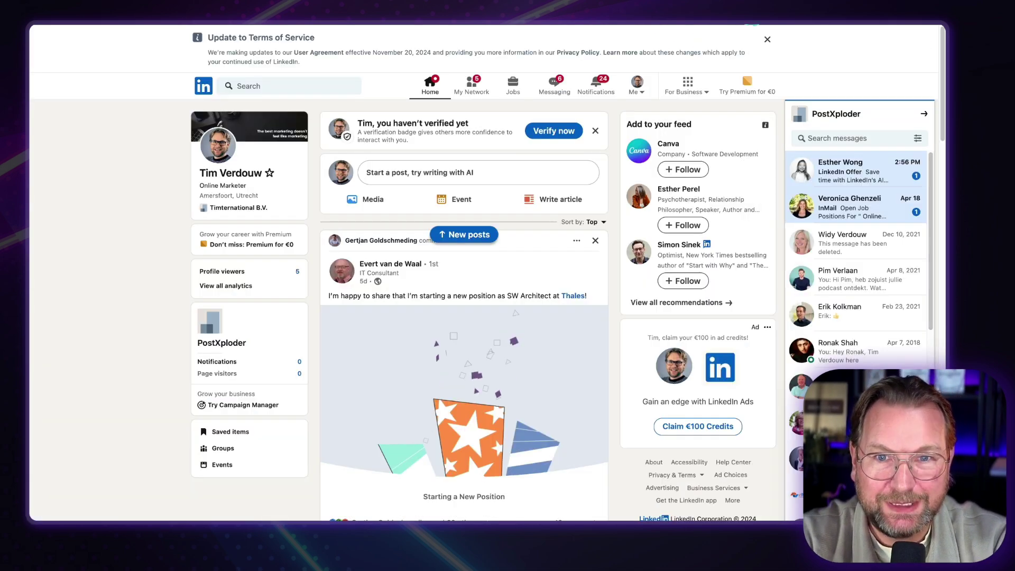
{"action": "left_click", "coordinate": [168, 78]}
{"action": "scroll", "coordinate": [500, 285], "scroll_direction": "down", "scroll_amount": 20}
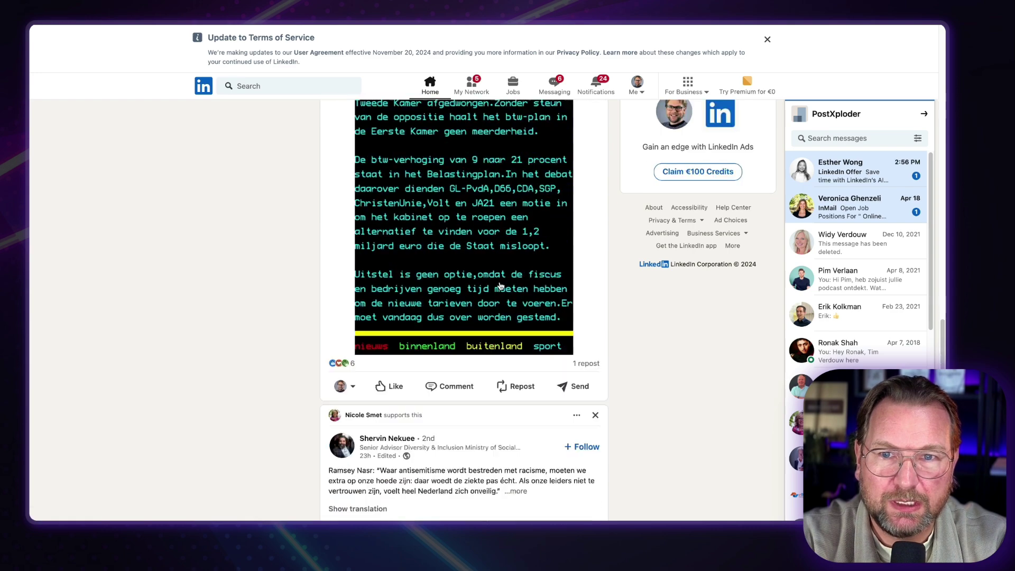
{"action": "scroll", "coordinate": [500, 285], "scroll_direction": "down", "scroll_amount": 10}
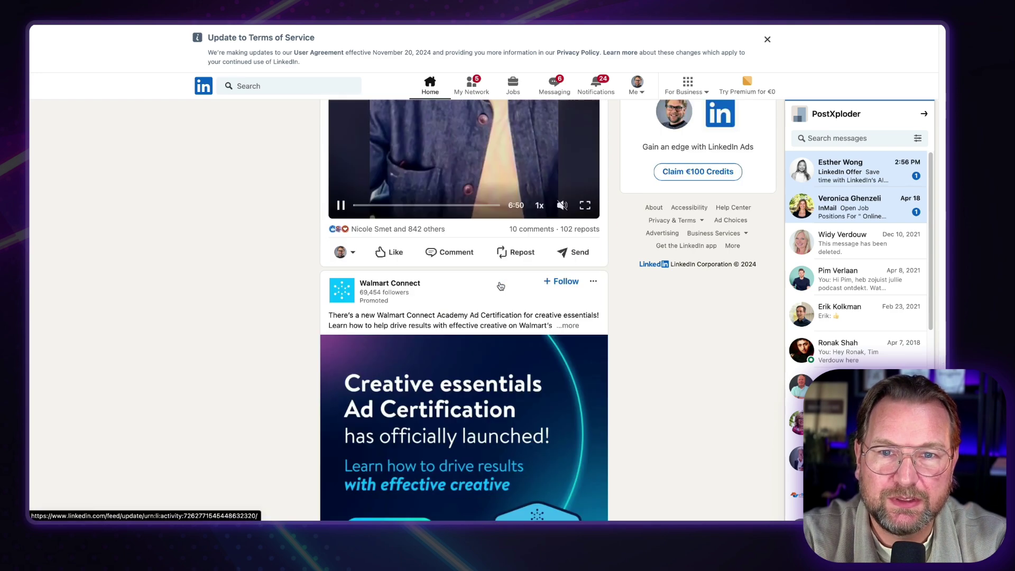
{"action": "scroll", "coordinate": [501, 286], "scroll_direction": "down", "scroll_amount": 9}
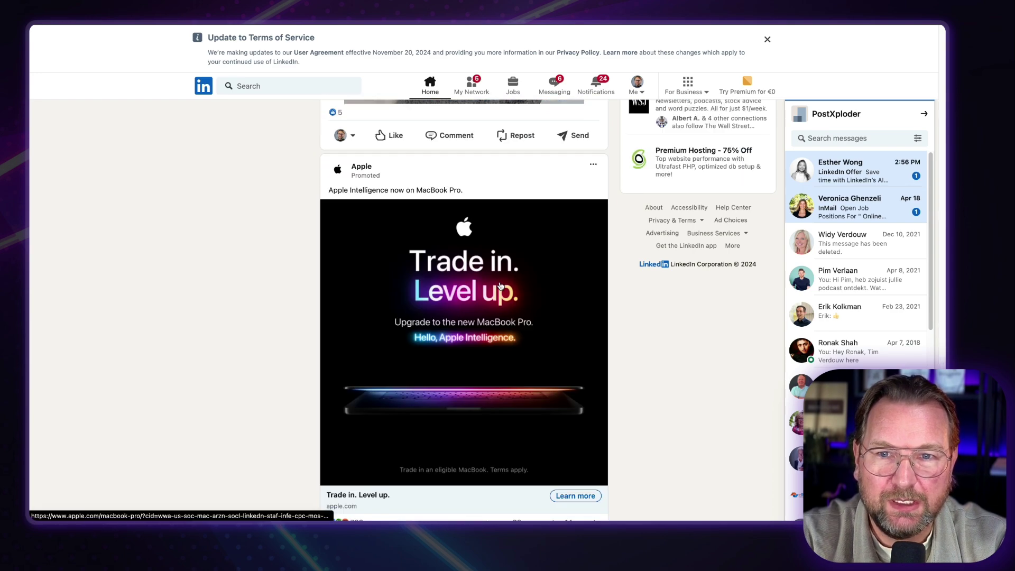
{"action": "left_click_drag", "start_coordinate": [465, 169], "coordinate": [327, 170]}
{"action": "left_click", "coordinate": [484, 188]}
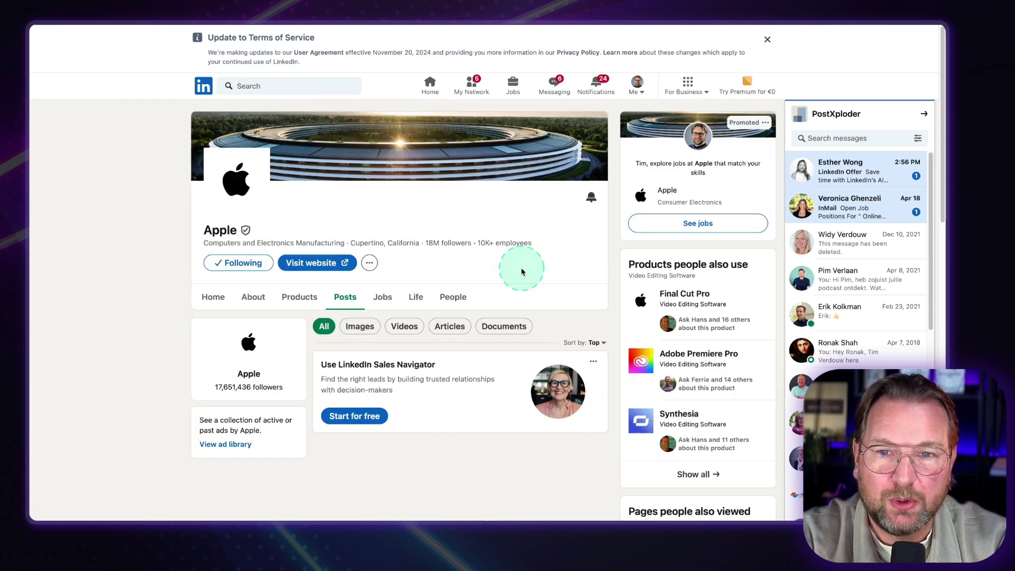
{"action": "key", "text": "alt+Left"}
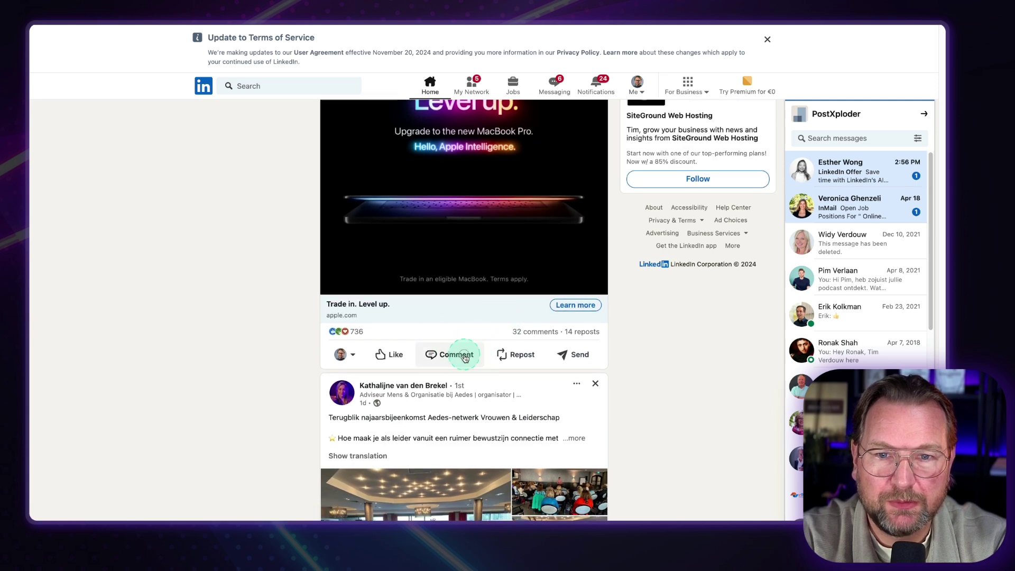
{"action": "left_click", "coordinate": [465, 358]}
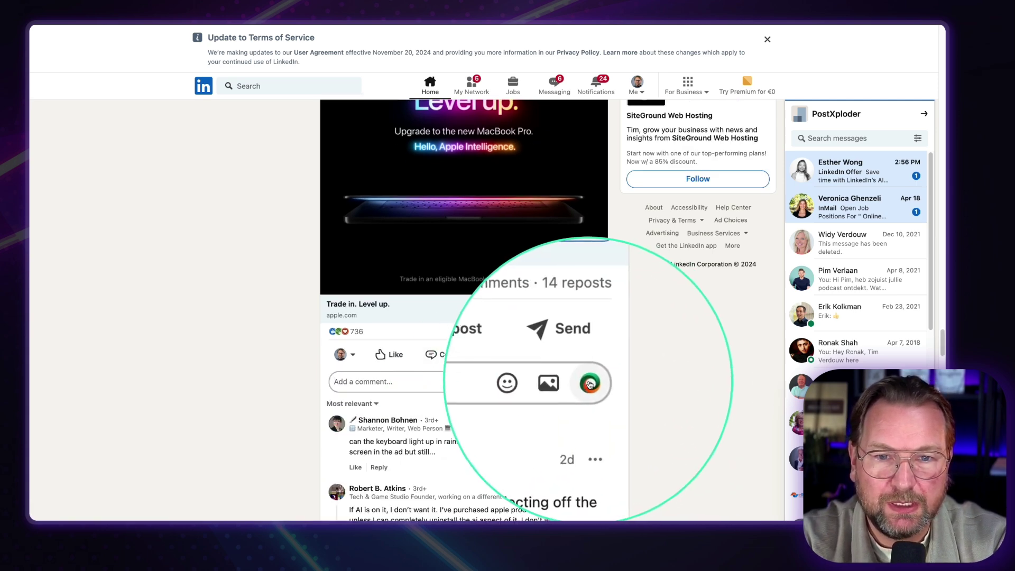
Generate a Custom-mood 'I love apple' reply for the Apple ad, copy it and close Engagi.
{"action": "left_click", "coordinate": [589, 381]}
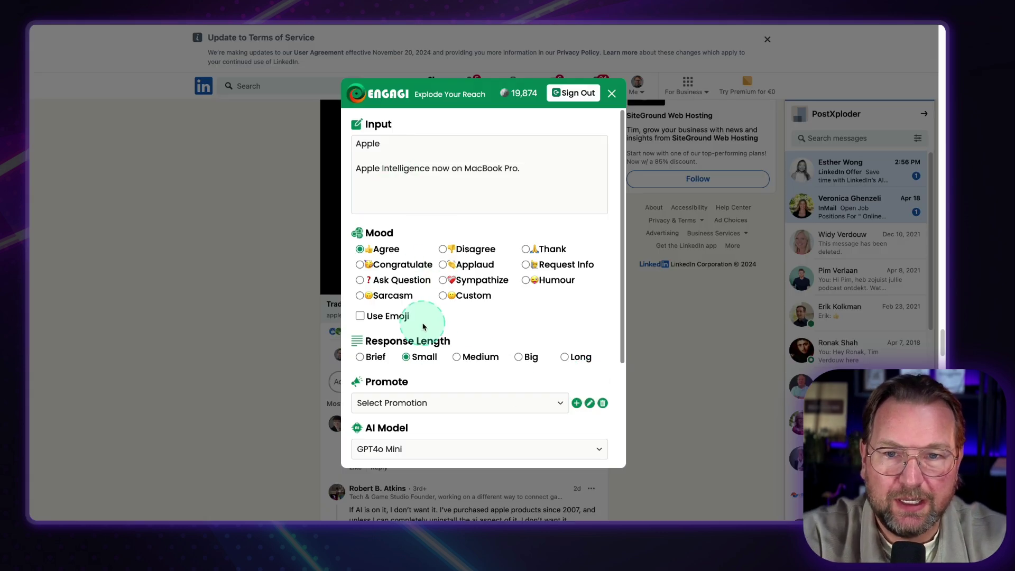
{"action": "left_click", "coordinate": [444, 296]}
{"action": "type", "text": "I love apple"}
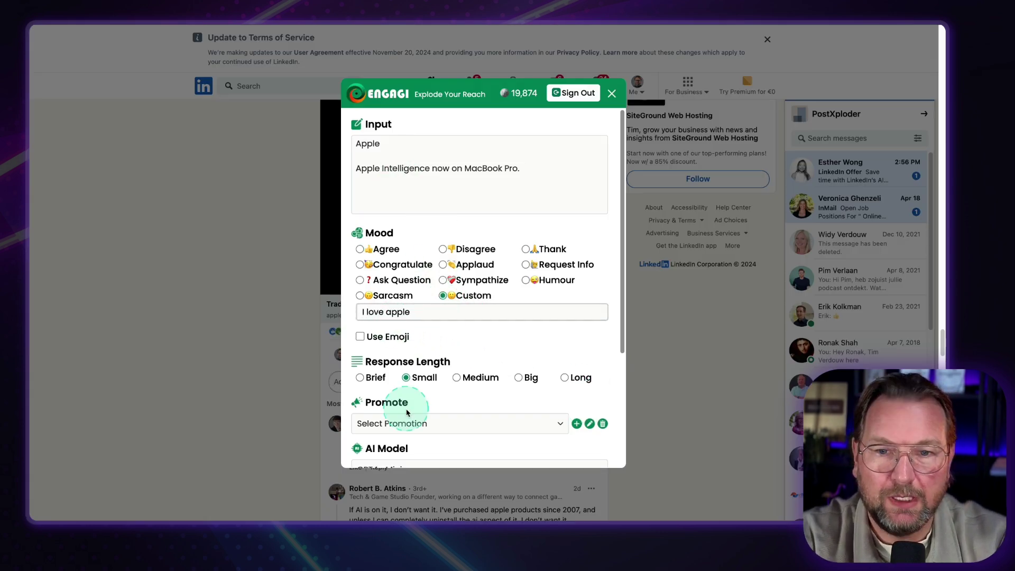
{"action": "scroll", "coordinate": [457, 431], "scroll_direction": "down", "scroll_amount": 3}
{"action": "left_click", "coordinate": [444, 385]}
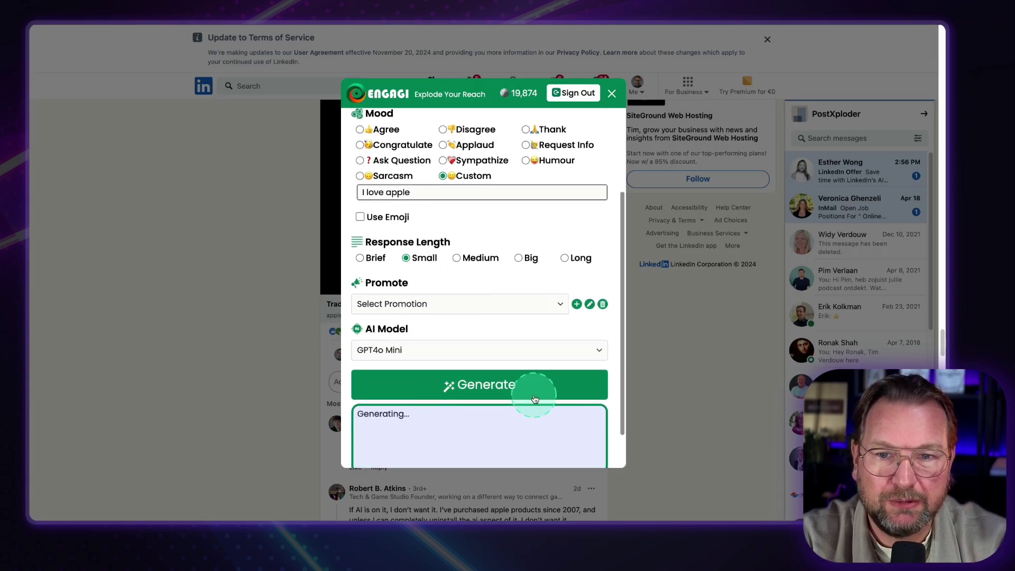
{"action": "scroll", "coordinate": [535, 398], "scroll_direction": "down", "scroll_amount": 1}
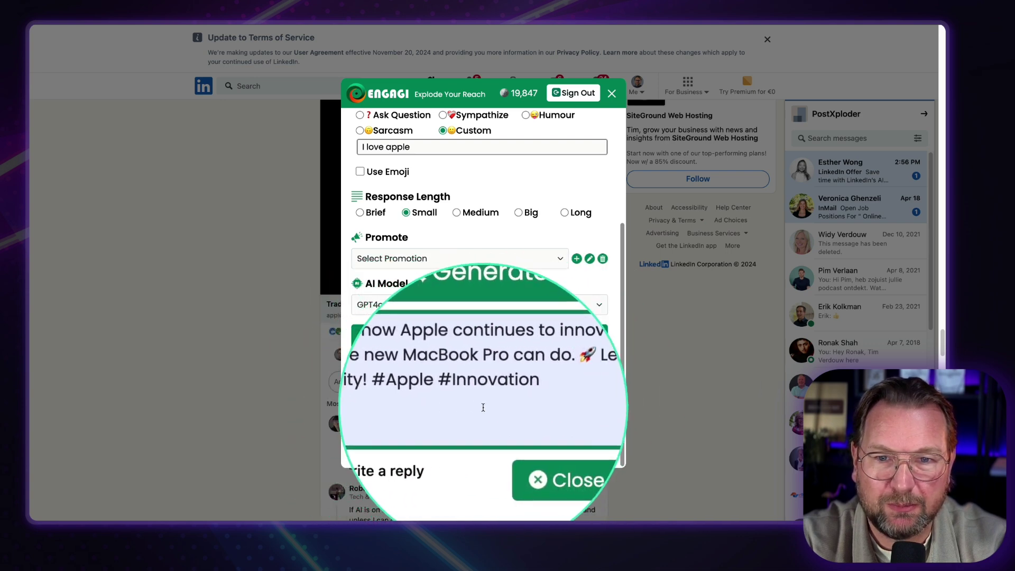
{"action": "left_click", "coordinate": [581, 454]}
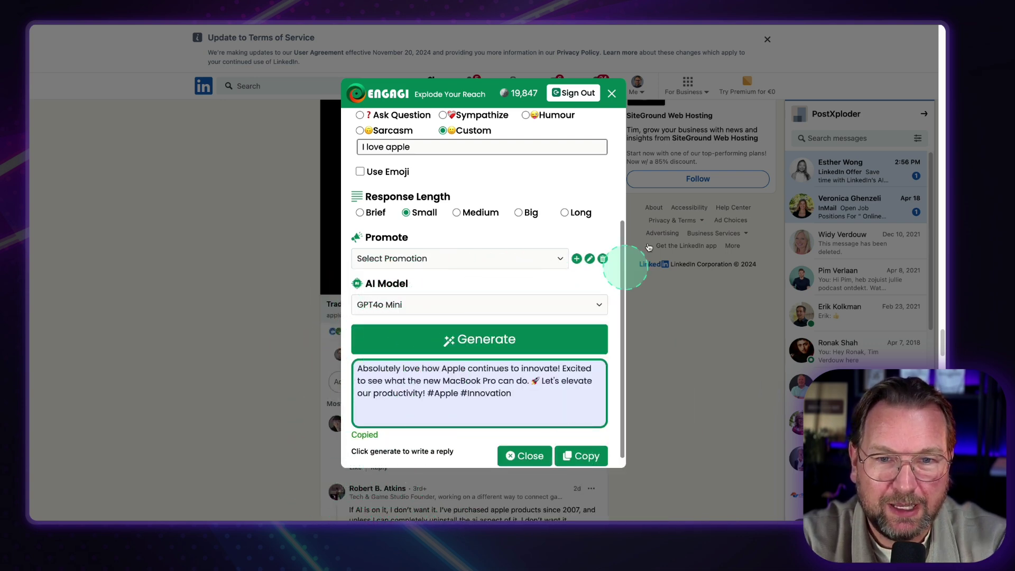
{"action": "left_click", "coordinate": [612, 93]}
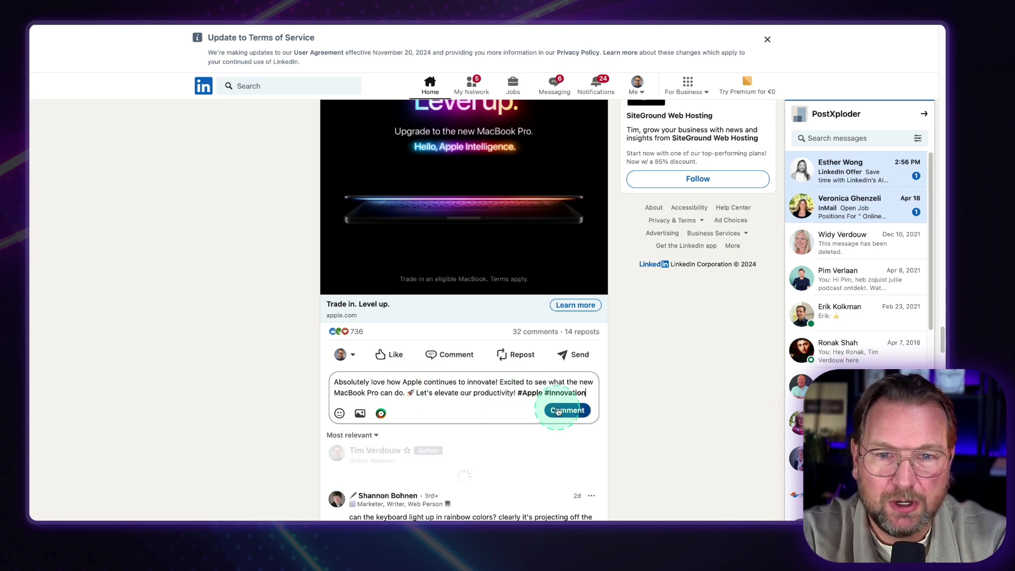
{"action": "scroll", "coordinate": [465, 344], "scroll_direction": "down", "scroll_amount": 2}
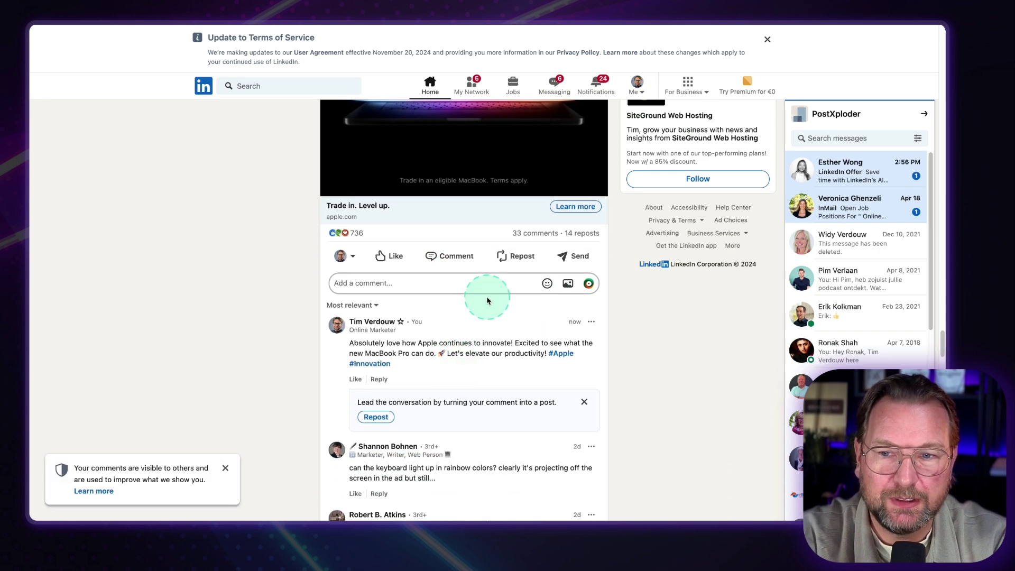